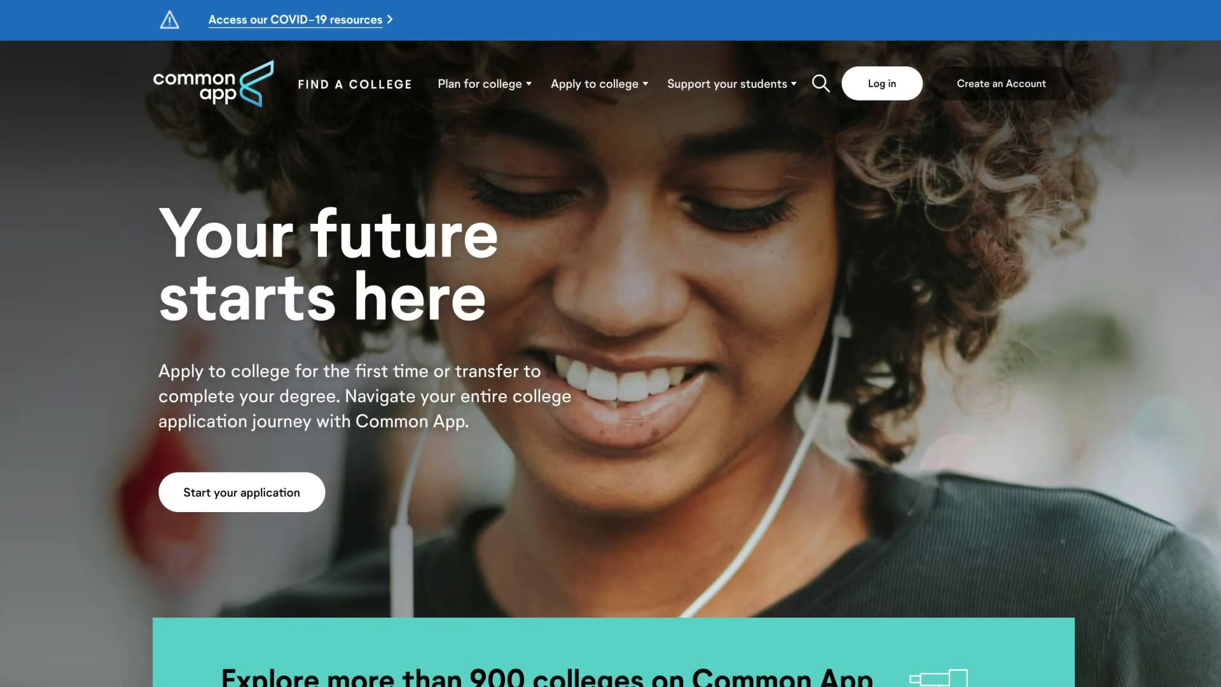
Step: Log in to Common App as a first-year student with the entered email and password
click(891, 93)
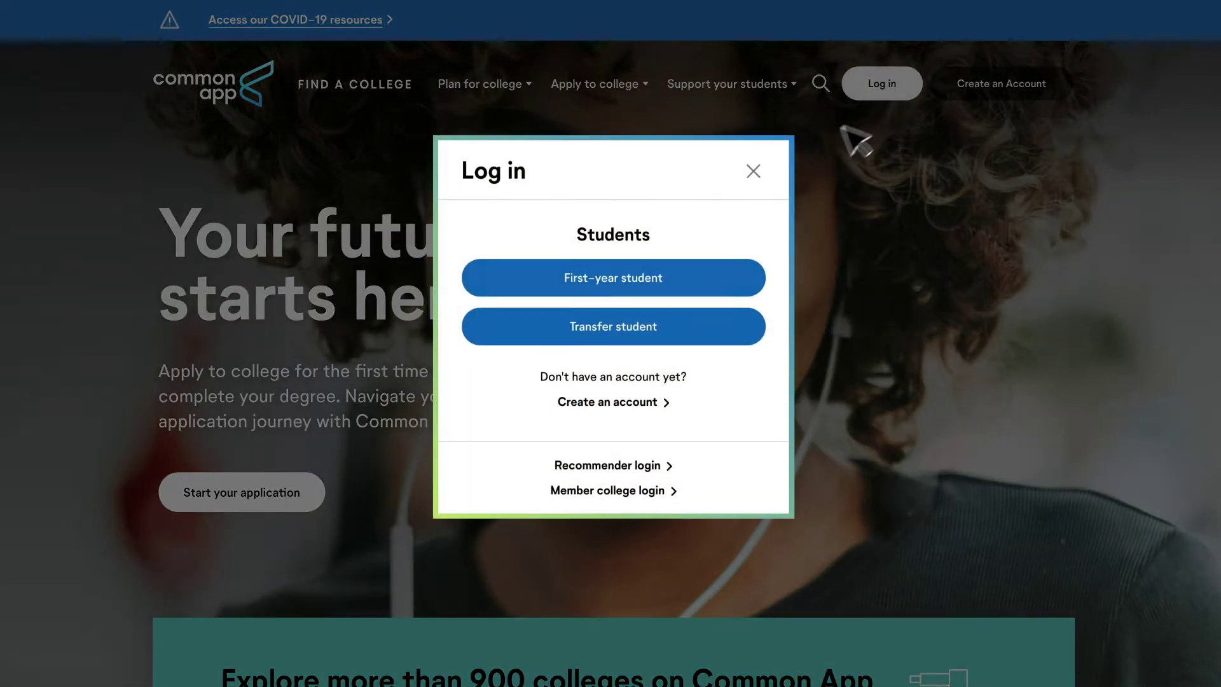
click(646, 283)
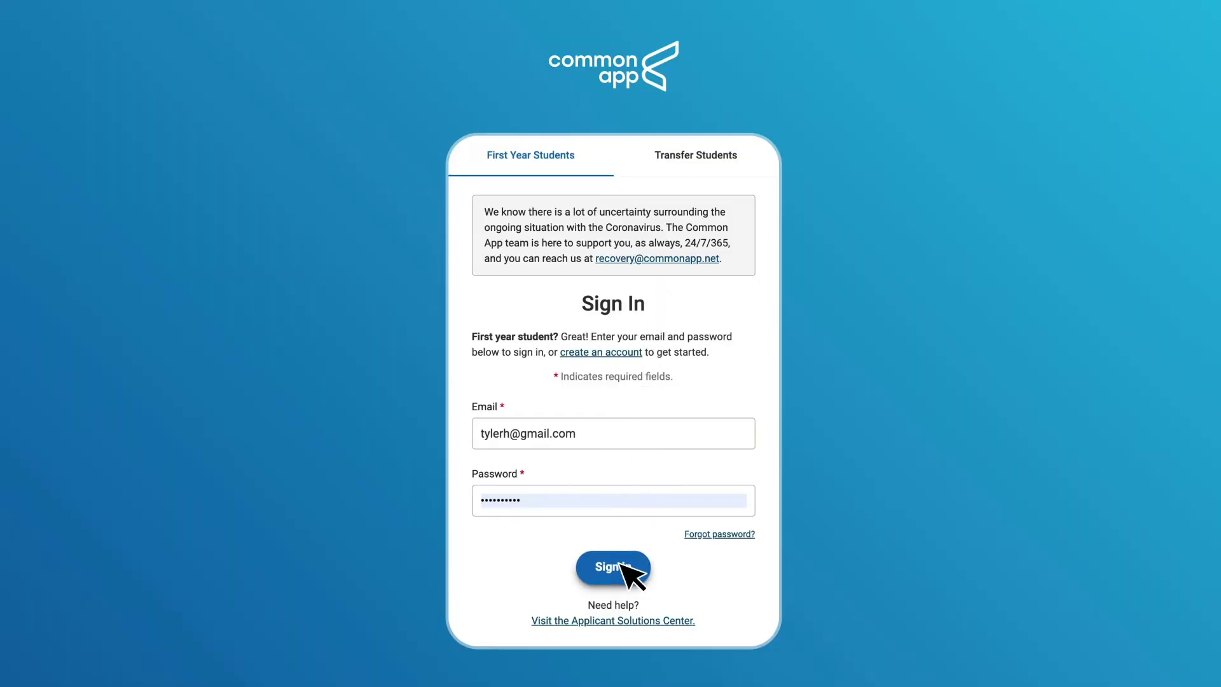
click(621, 565)
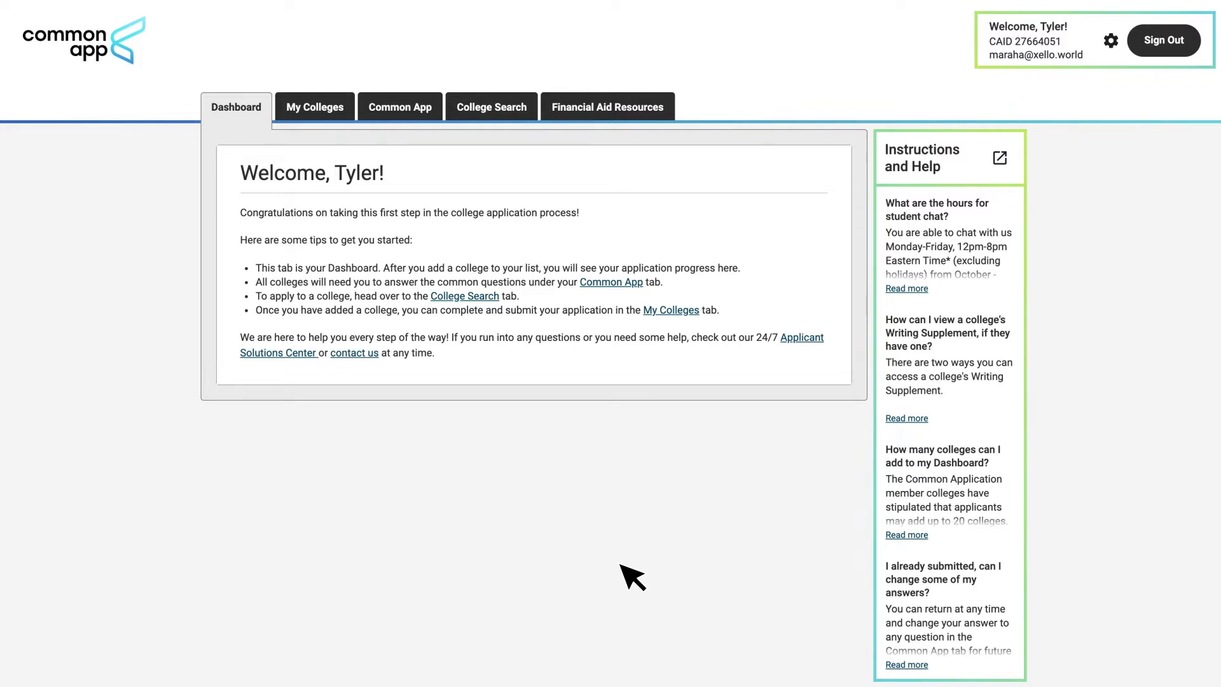
Step: Search colleges for Boston, add Boston University, and confirm it in My Colleges
click(322, 112)
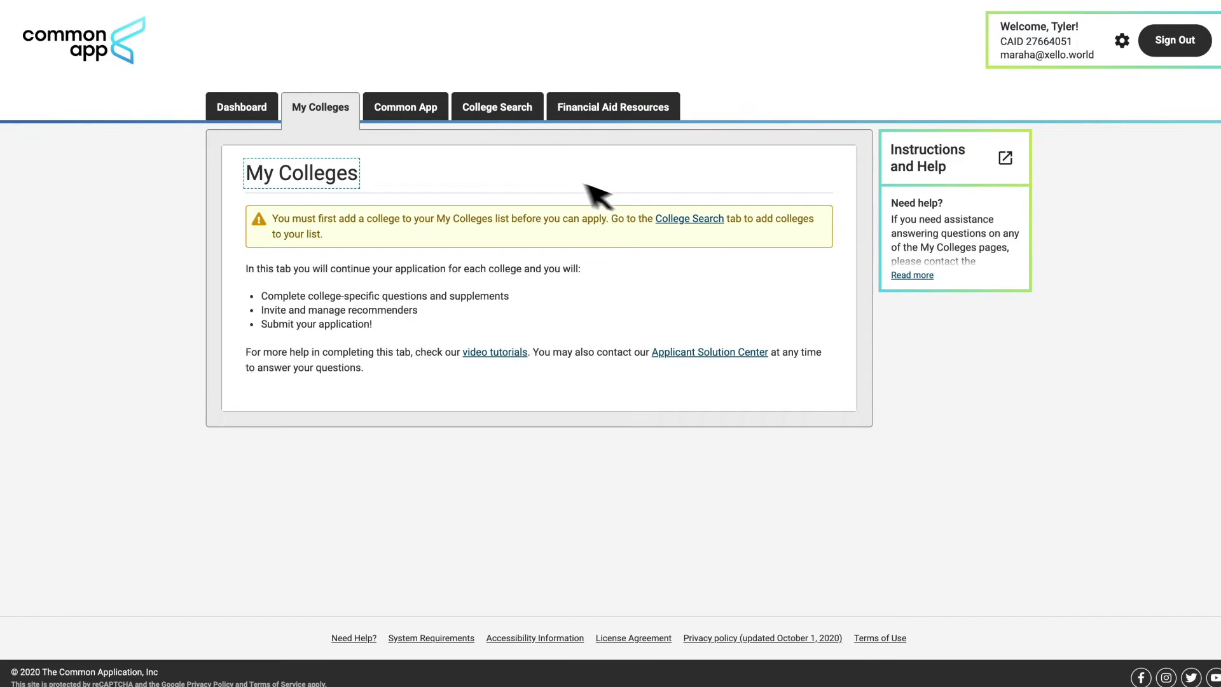
click(693, 219)
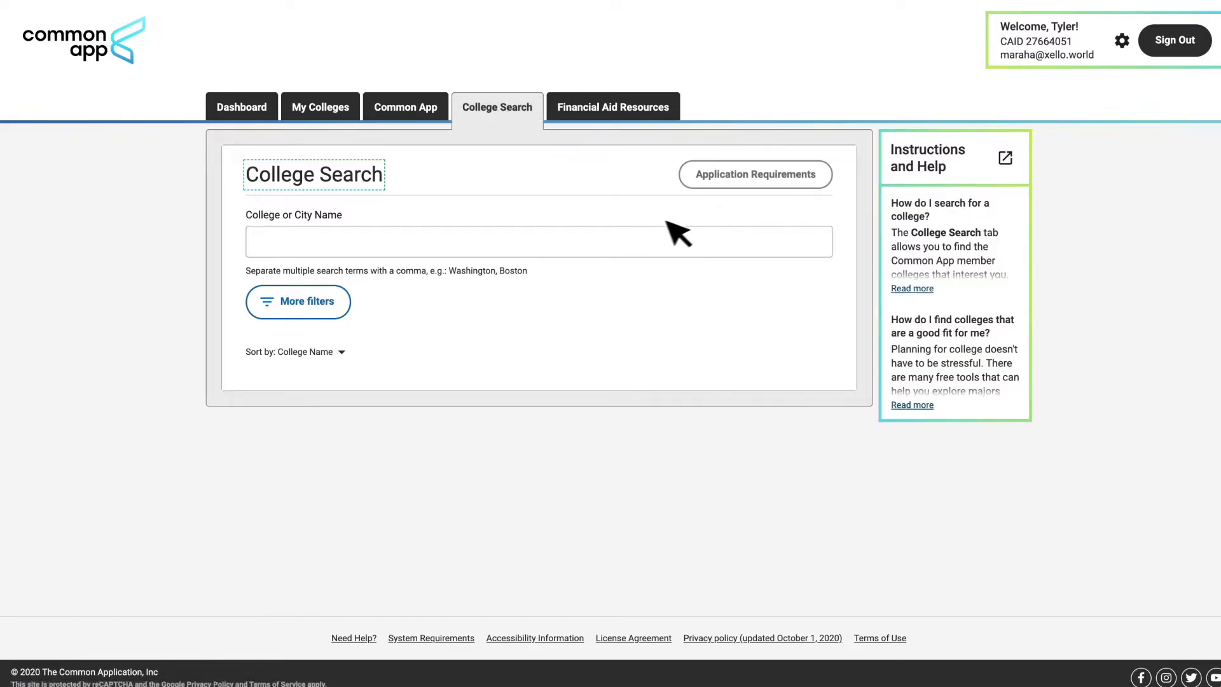
click(625, 237)
text(Boston)
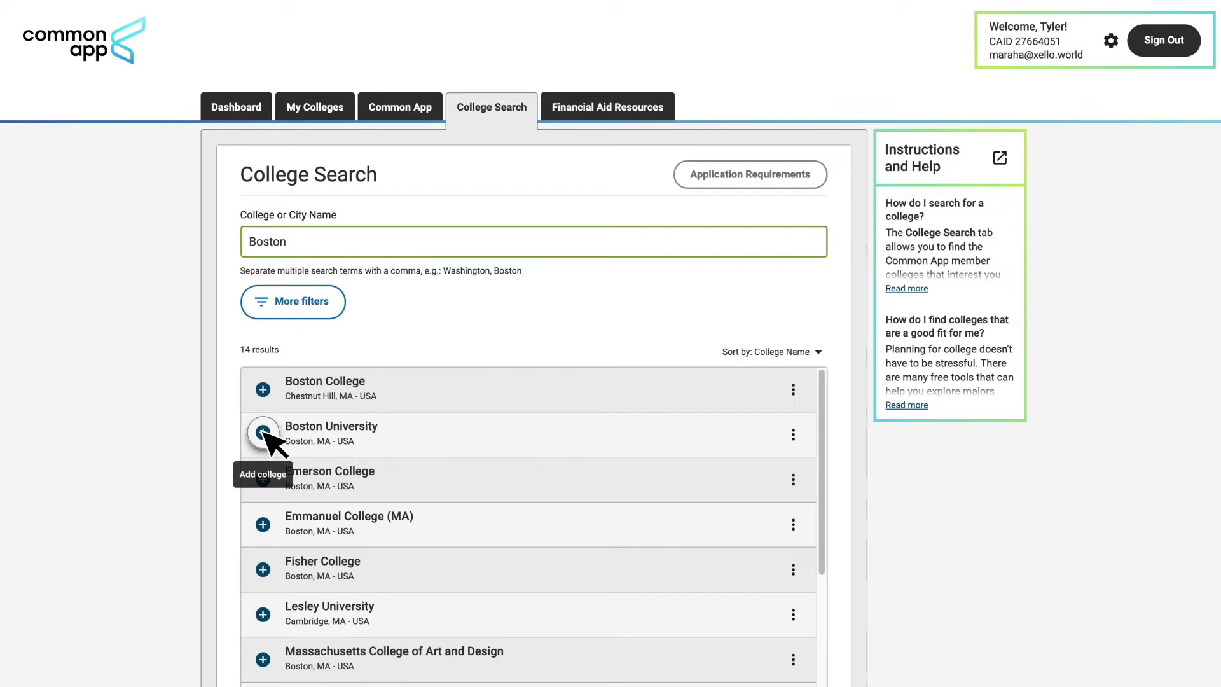
click(263, 434)
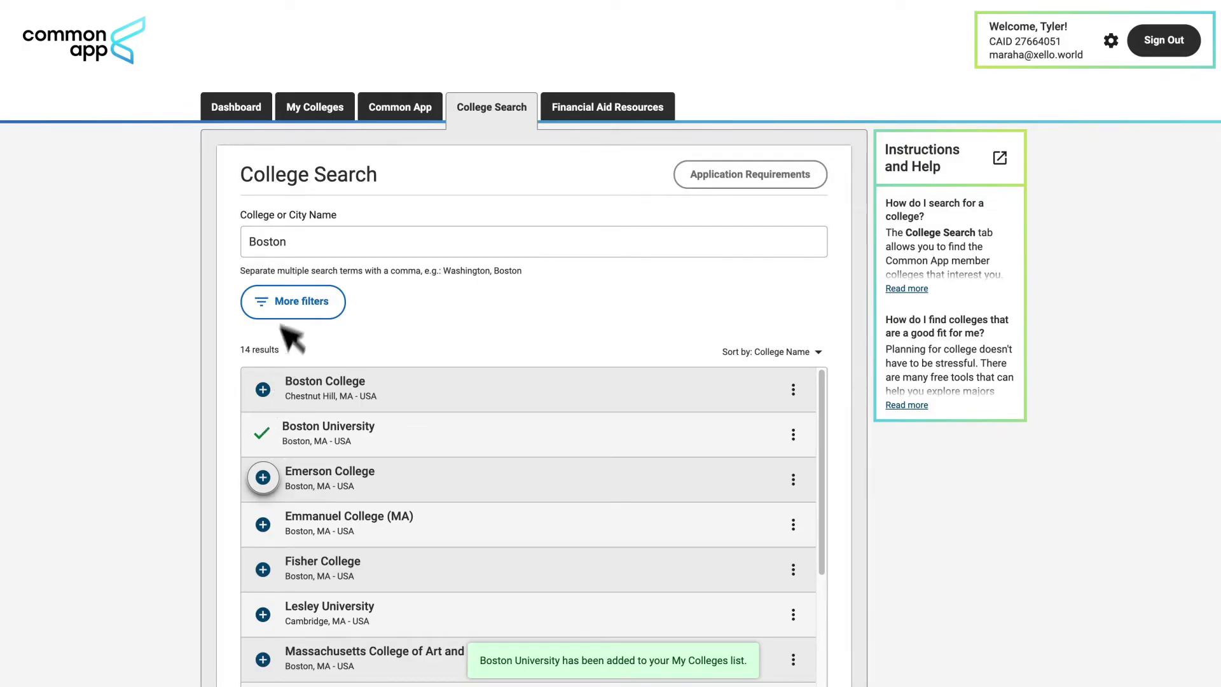
click(320, 109)
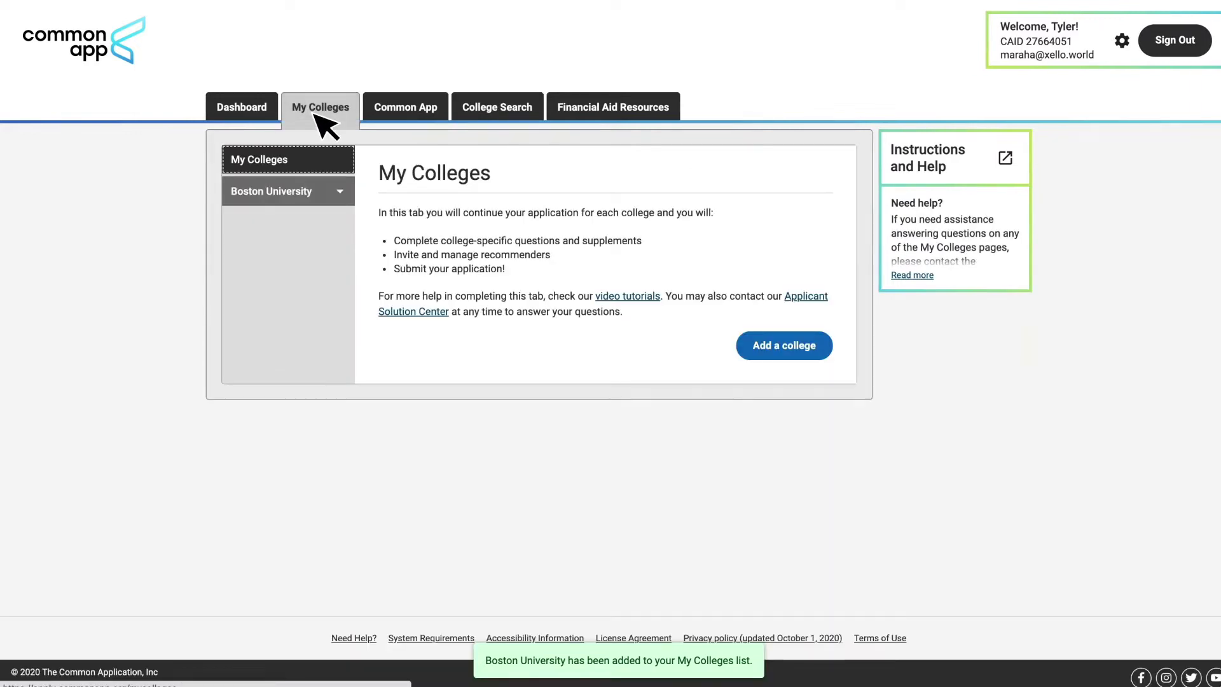
click(322, 162)
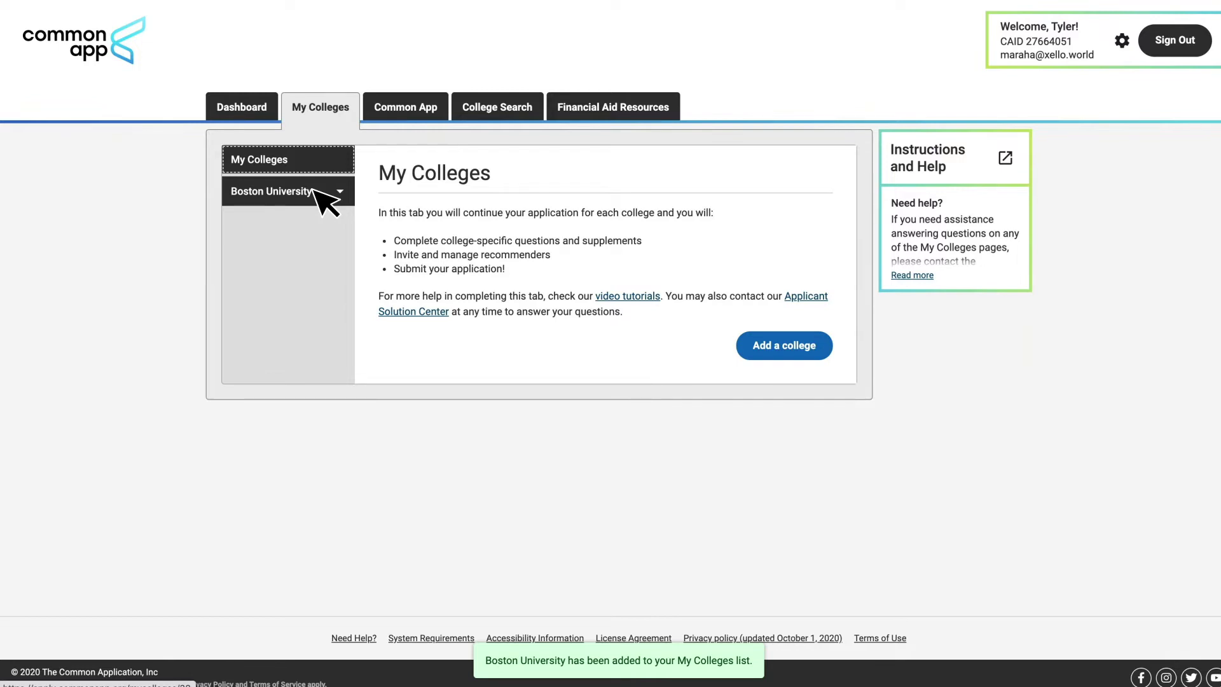
Step: Open Boston University's application questions and review the preferred start term options
click(314, 189)
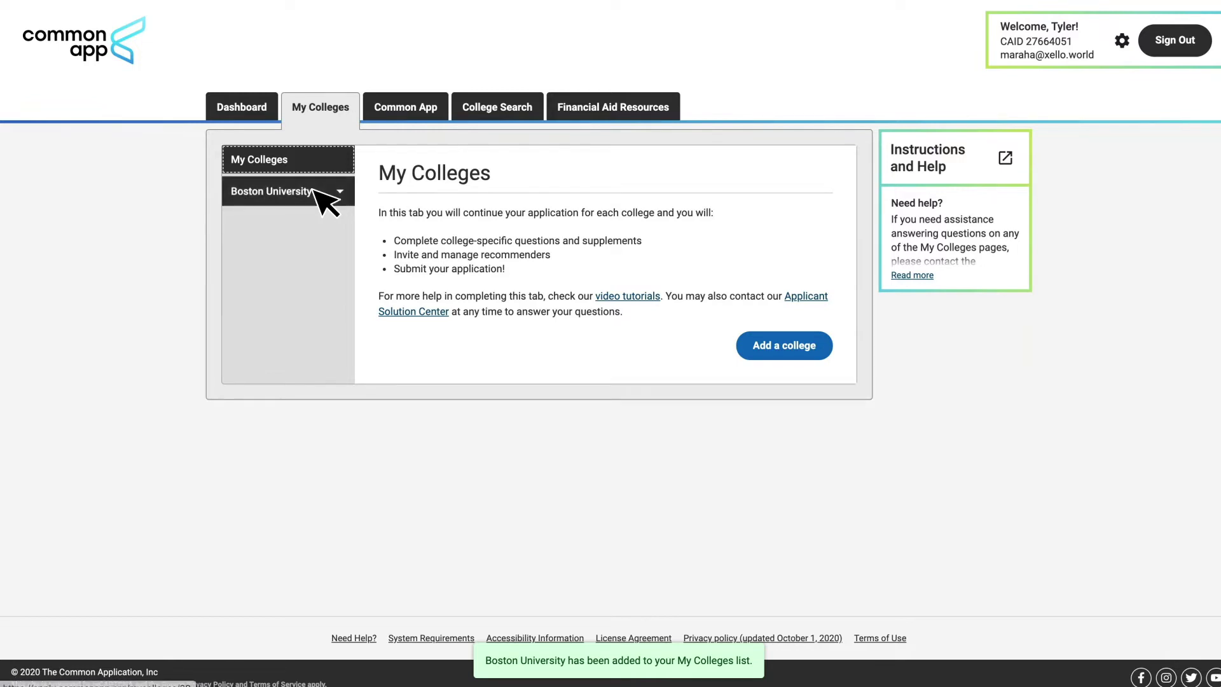
click(311, 194)
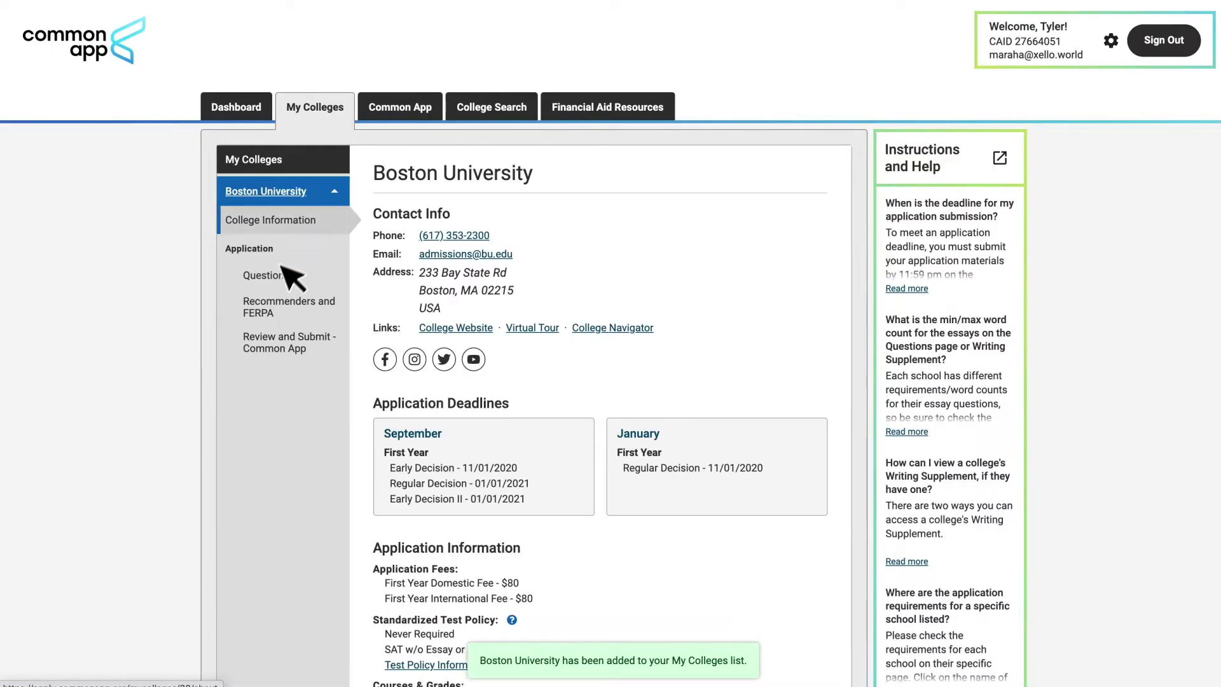
click(275, 278)
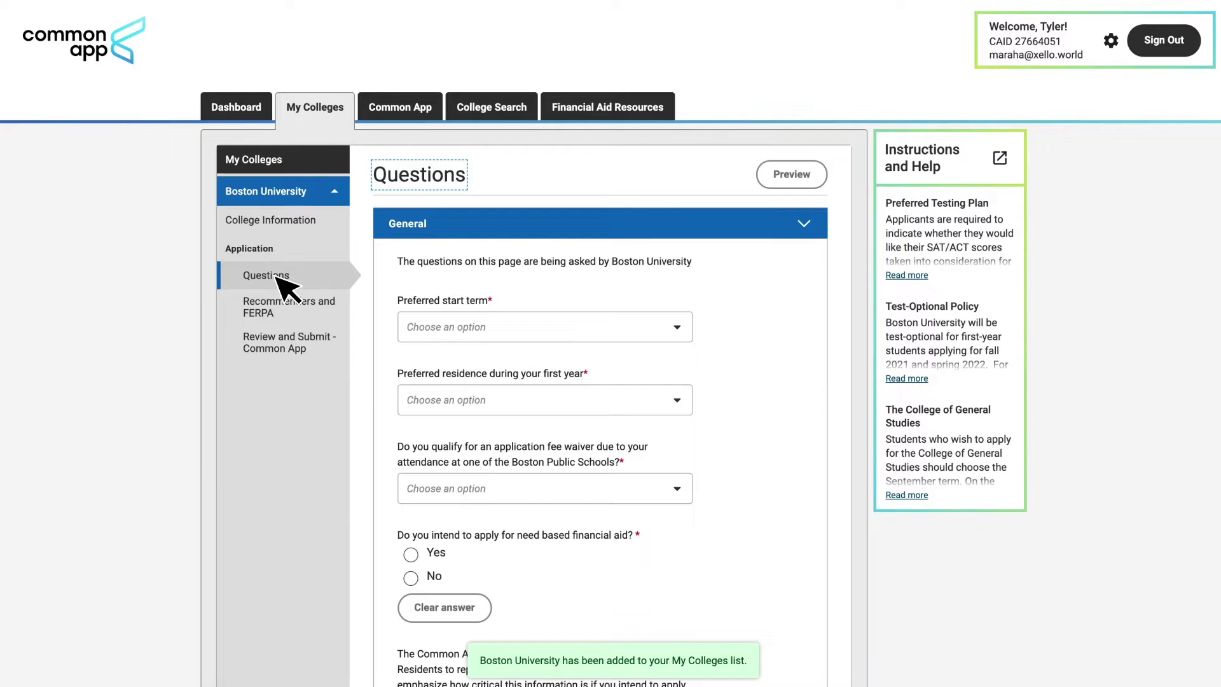
click(430, 326)
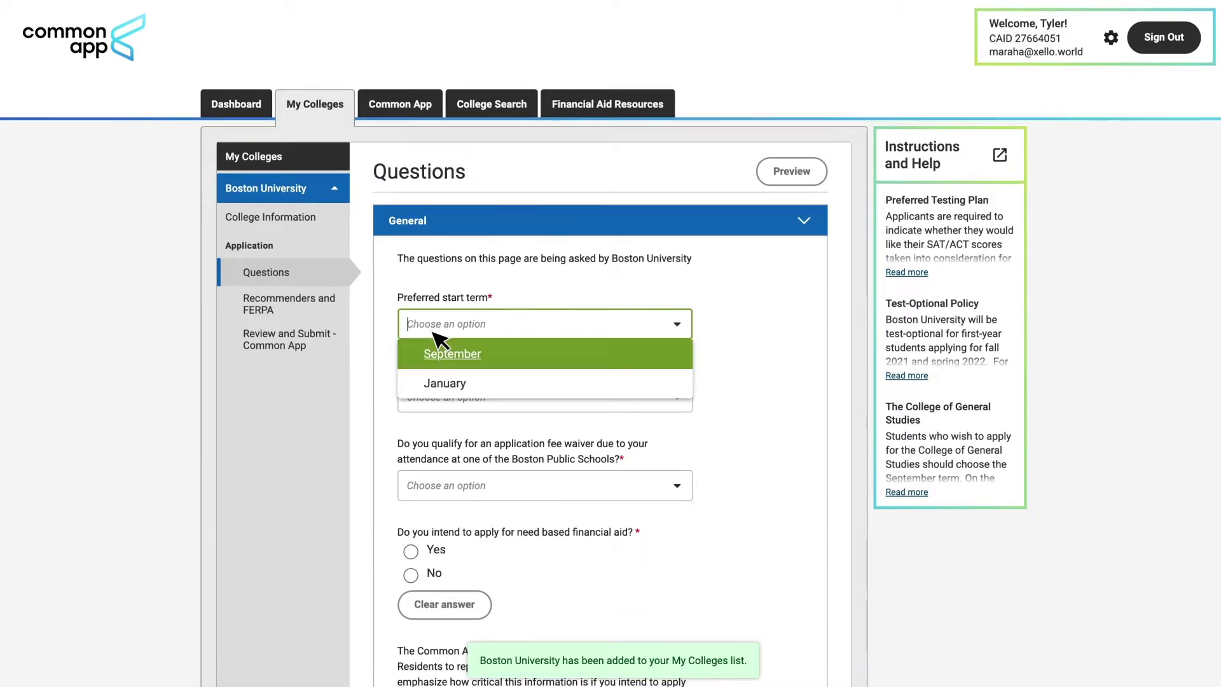
click(391, 339)
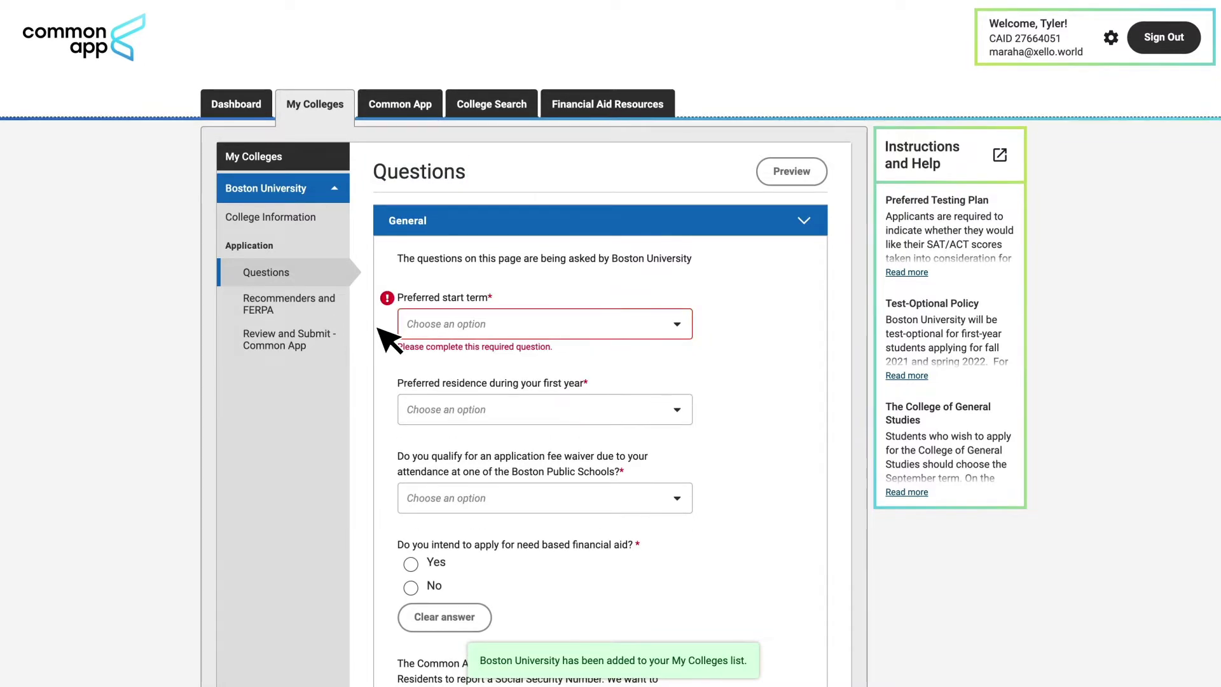
scroll(389, 339, down, 3)
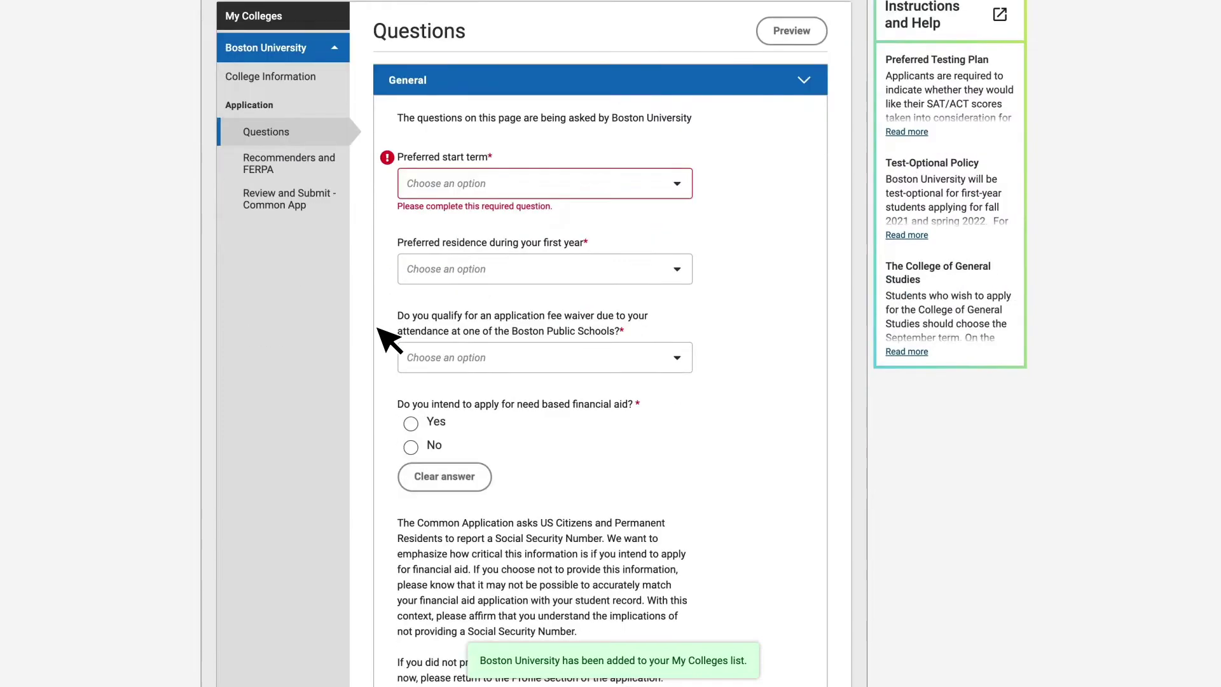
scroll(389, 339, down, 4)
scroll(390, 339, down, 2)
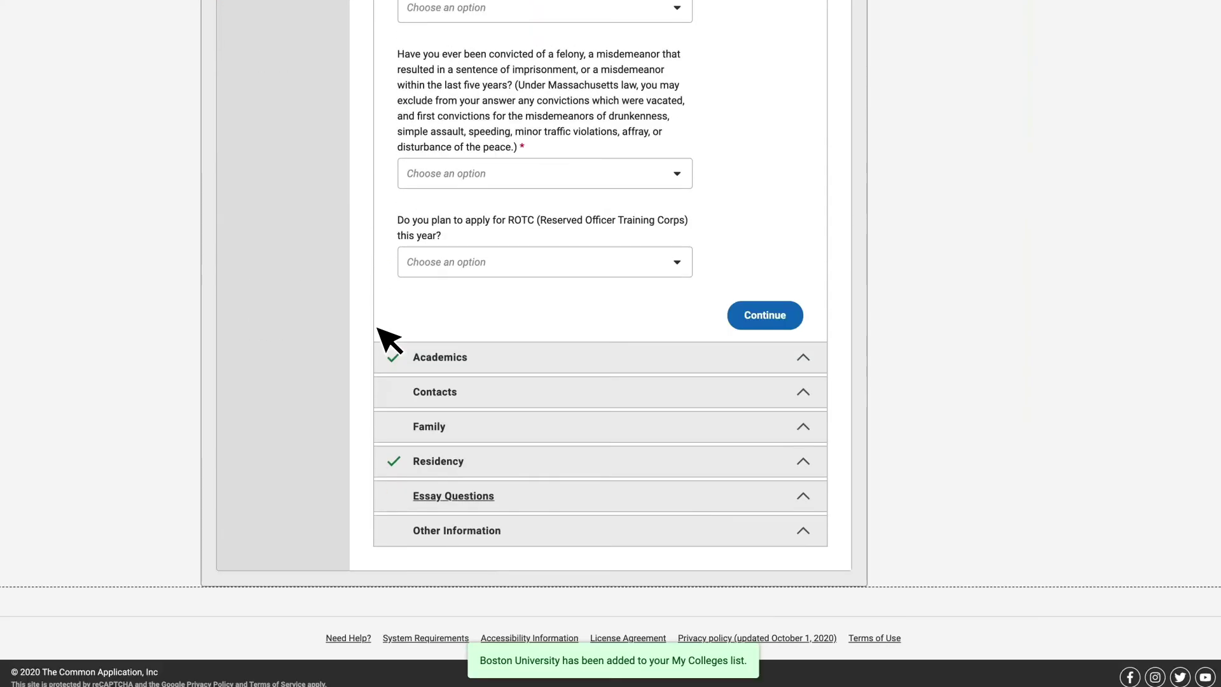
scroll(390, 339, up, 4)
scroll(389, 339, up, 3)
scroll(389, 339, up, 2)
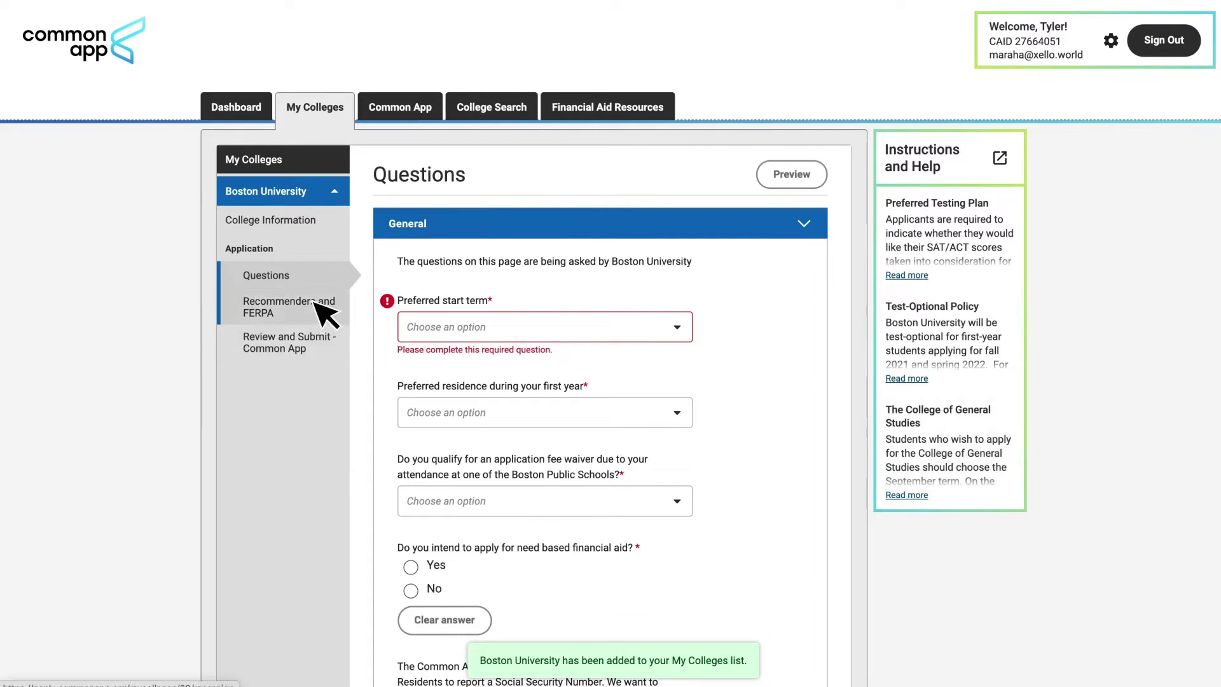
Step: Start Boston University's FERPA release authorization and acknowledge the FERPA explanation
click(288, 306)
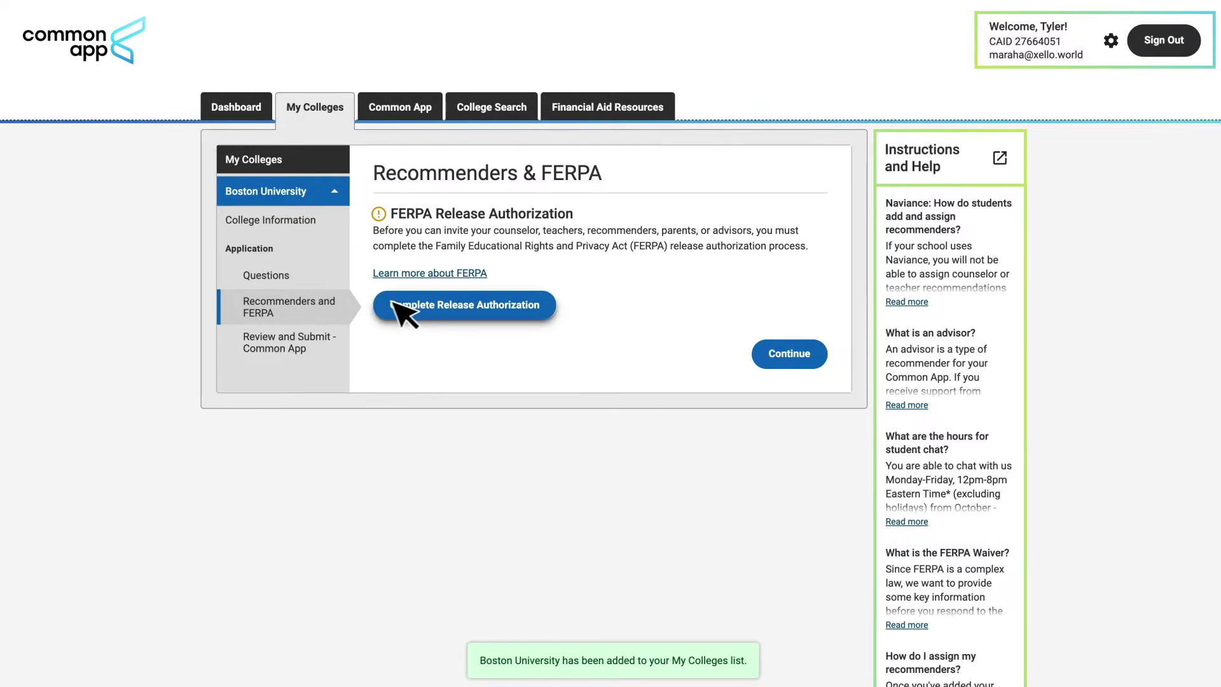
click(410, 310)
scroll(422, 315, down, 2)
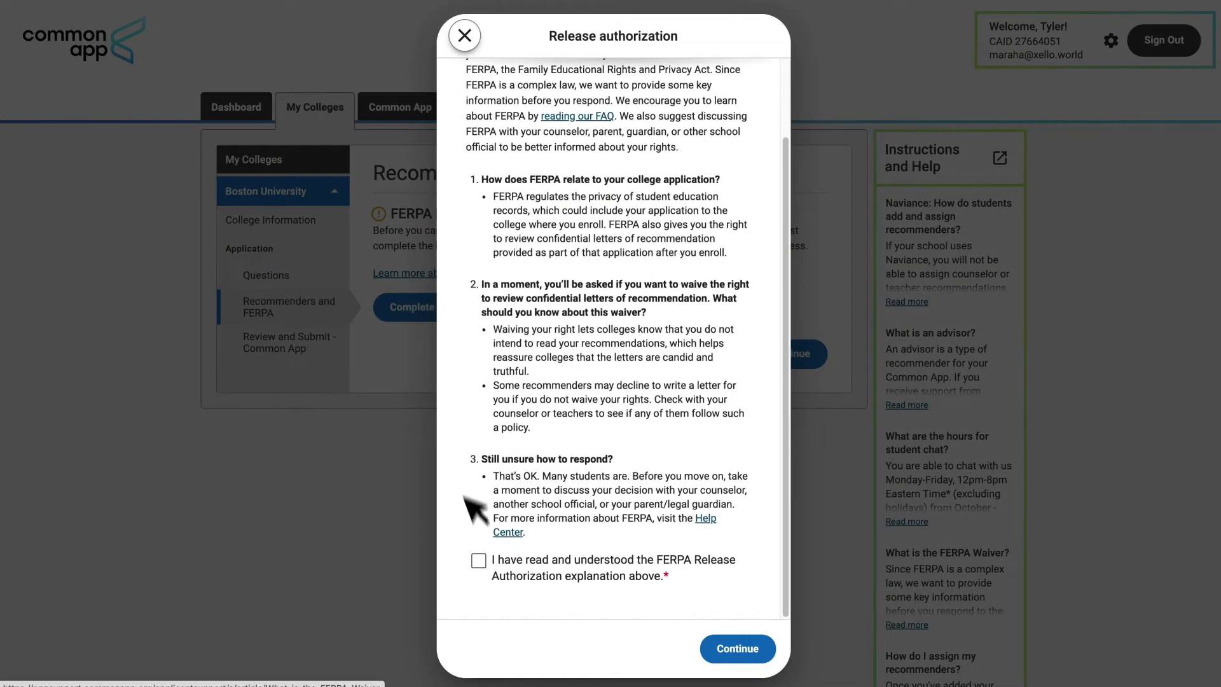
click(478, 561)
click(732, 650)
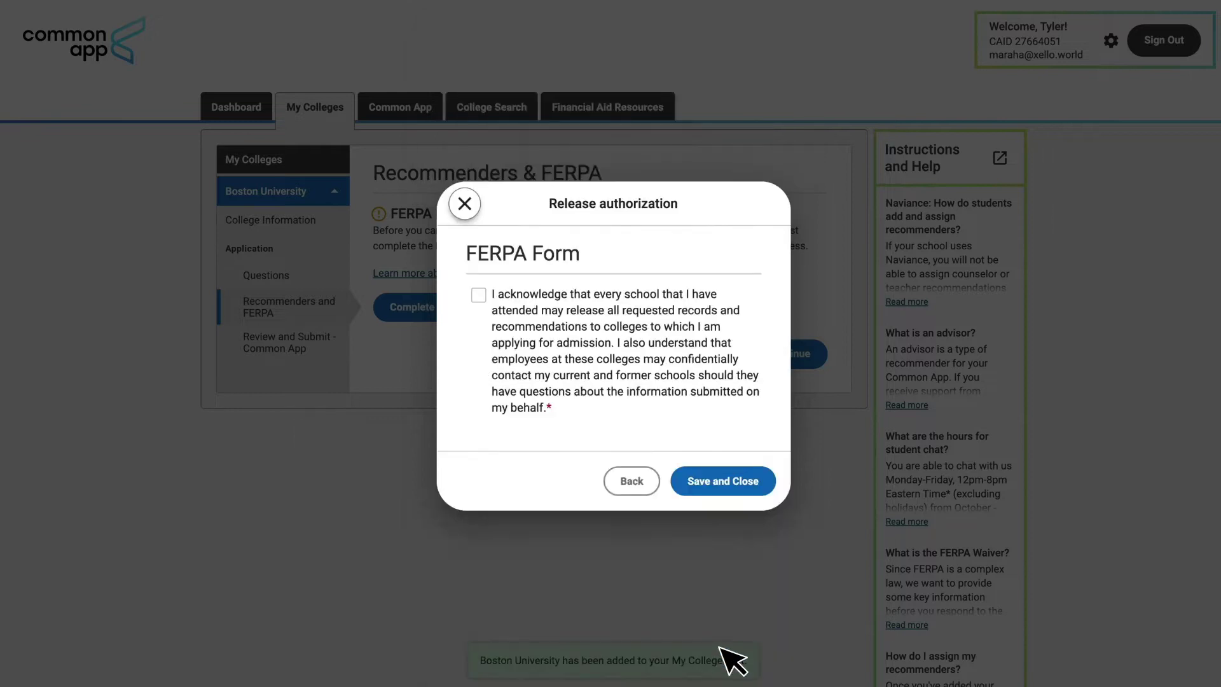
Step: Authorize record release, waive review rights for all colleges, sign, date November 6, and save
click(478, 295)
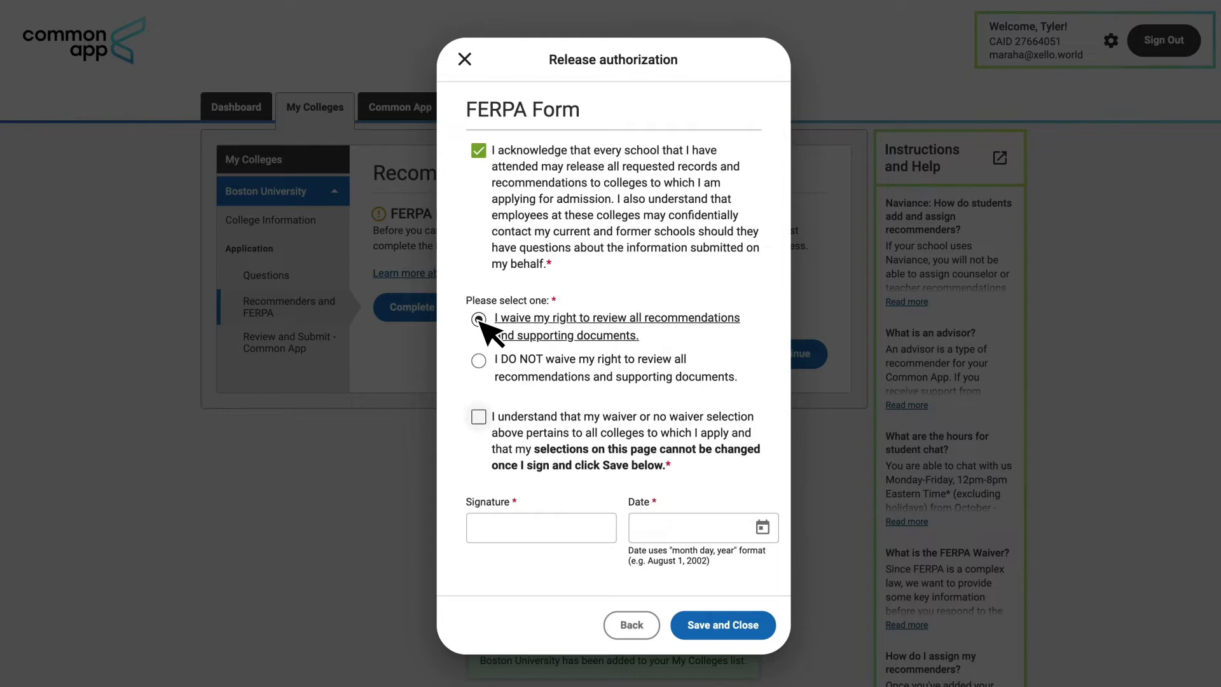
click(479, 319)
click(478, 417)
click(487, 532)
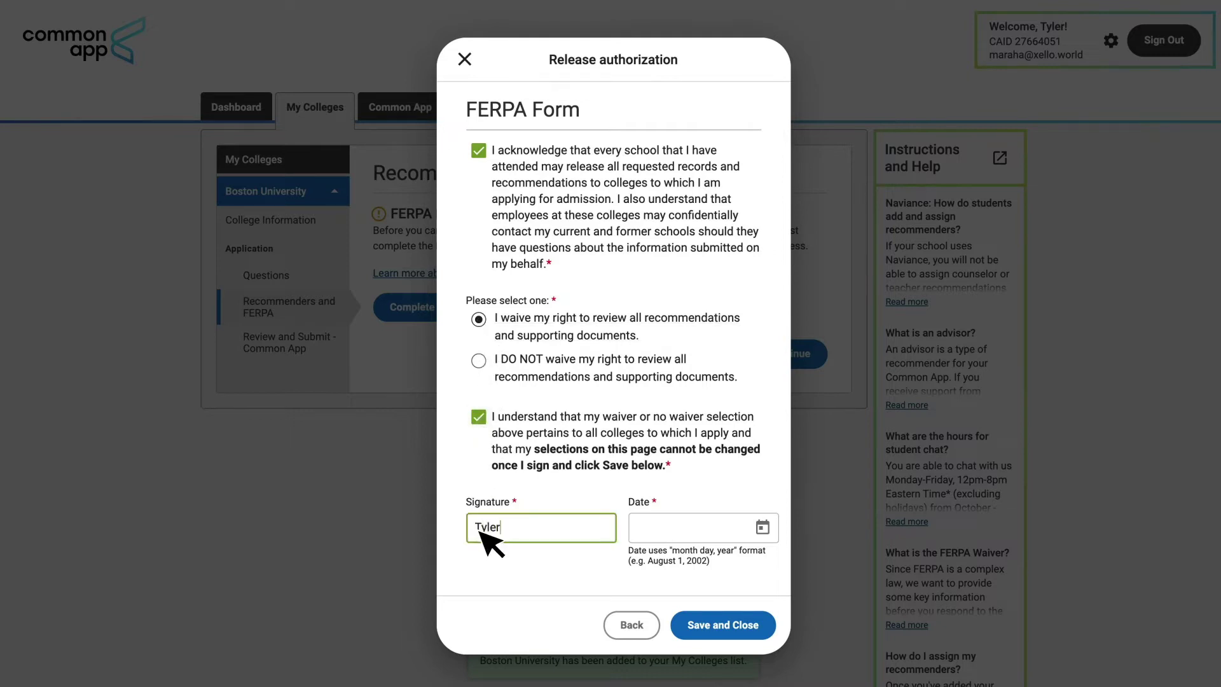
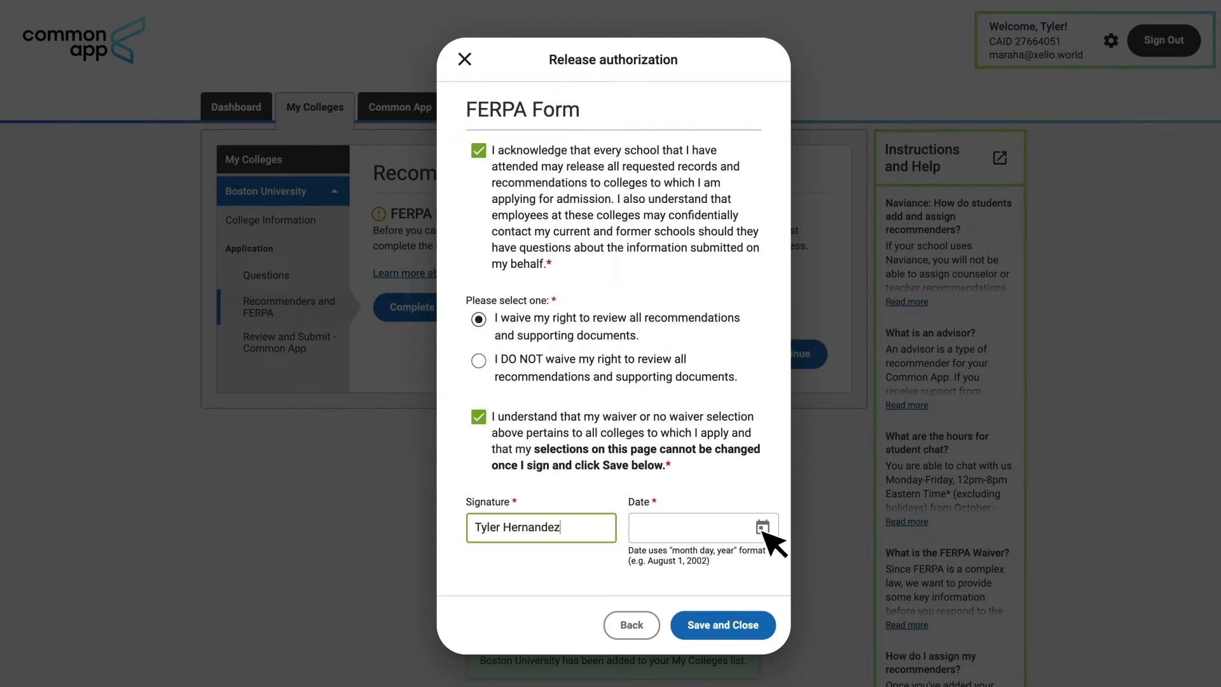
click(762, 527)
click(797, 376)
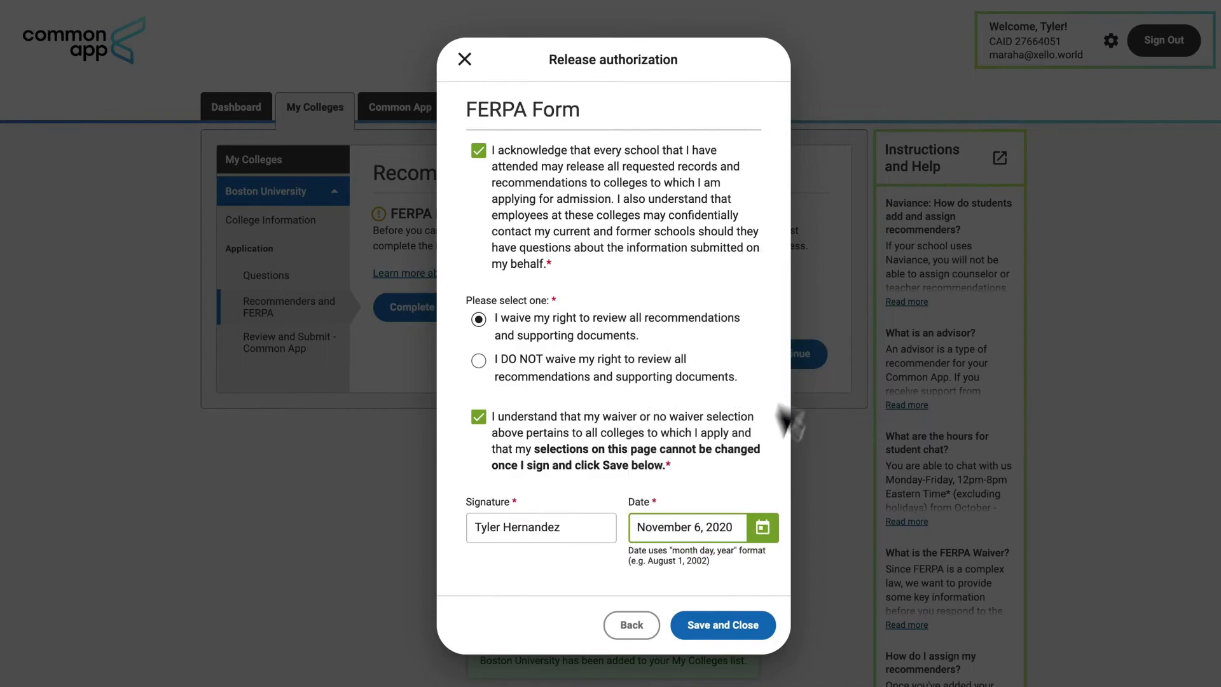
click(718, 625)
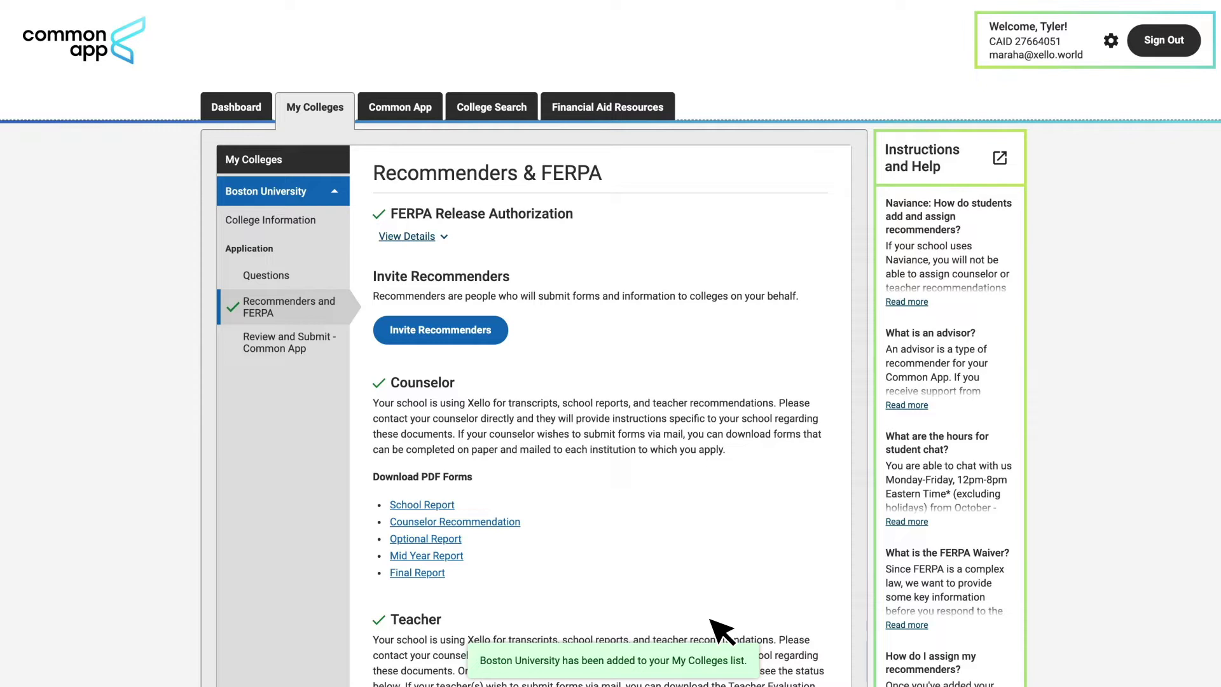
scroll(720, 630, down, 3)
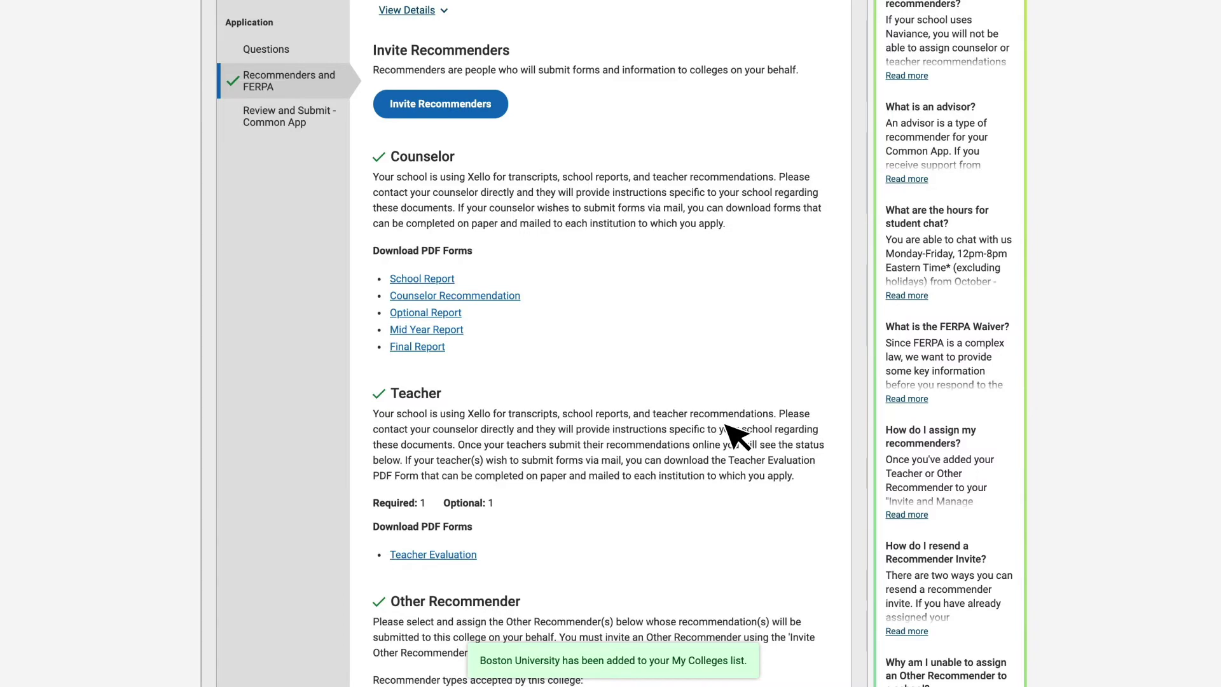
scroll(736, 436, down, 4)
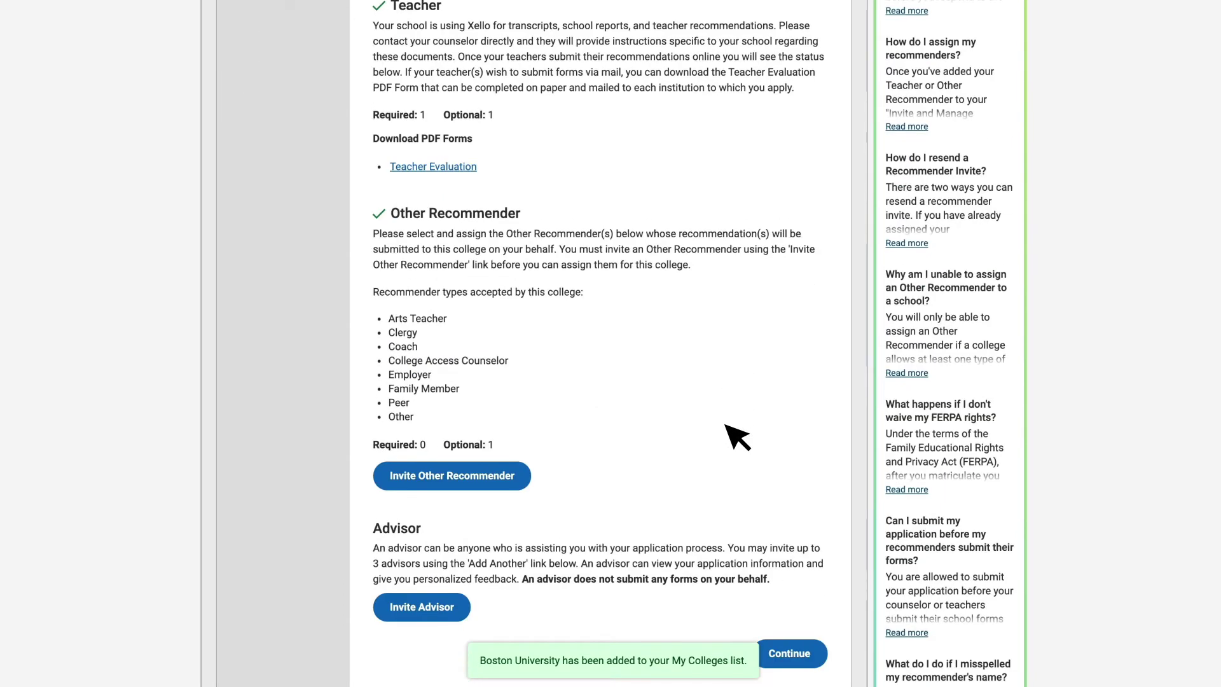
Step: Review recommender requirements and start inviting an other recommender, leading to Xello sign-in
click(474, 474)
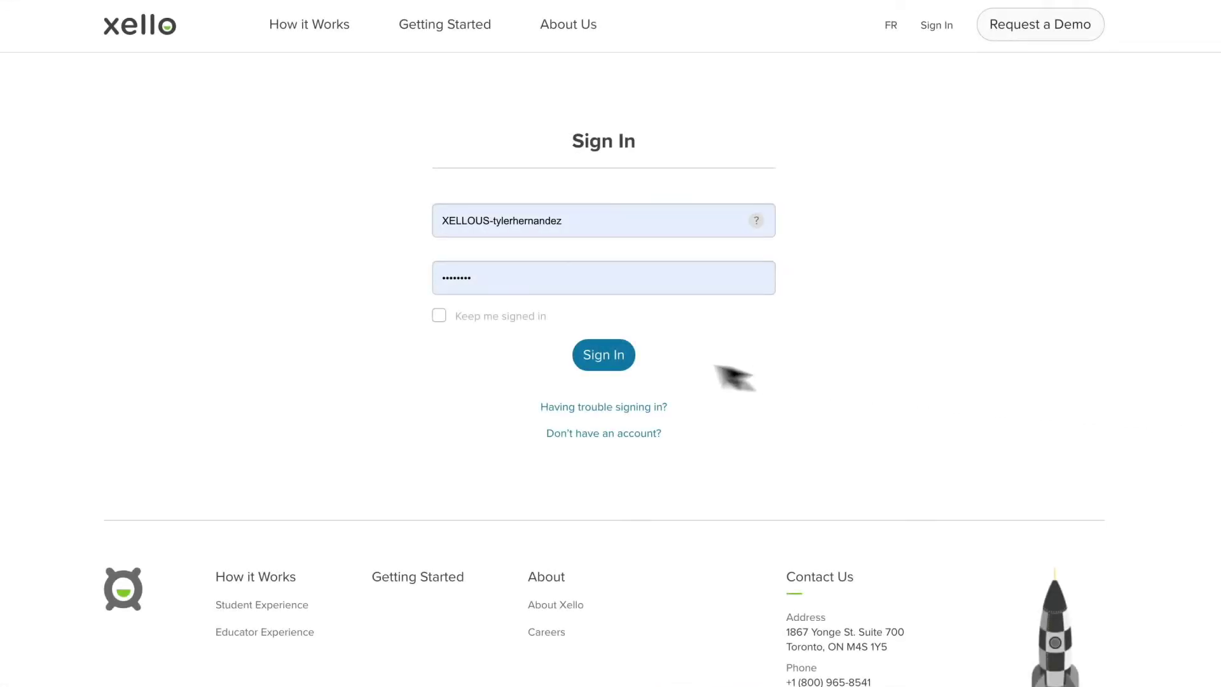
Step: Sign in as the student, reach College Applications via College Planning, and start the Common App connection
click(595, 355)
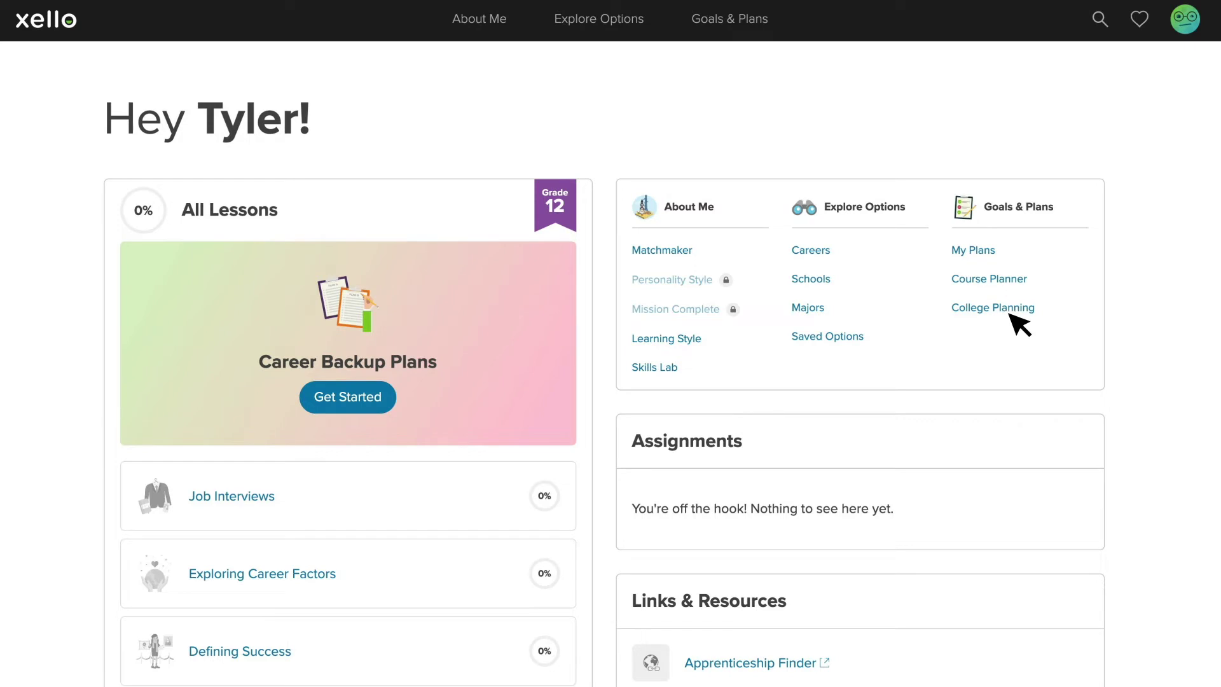
click(1008, 312)
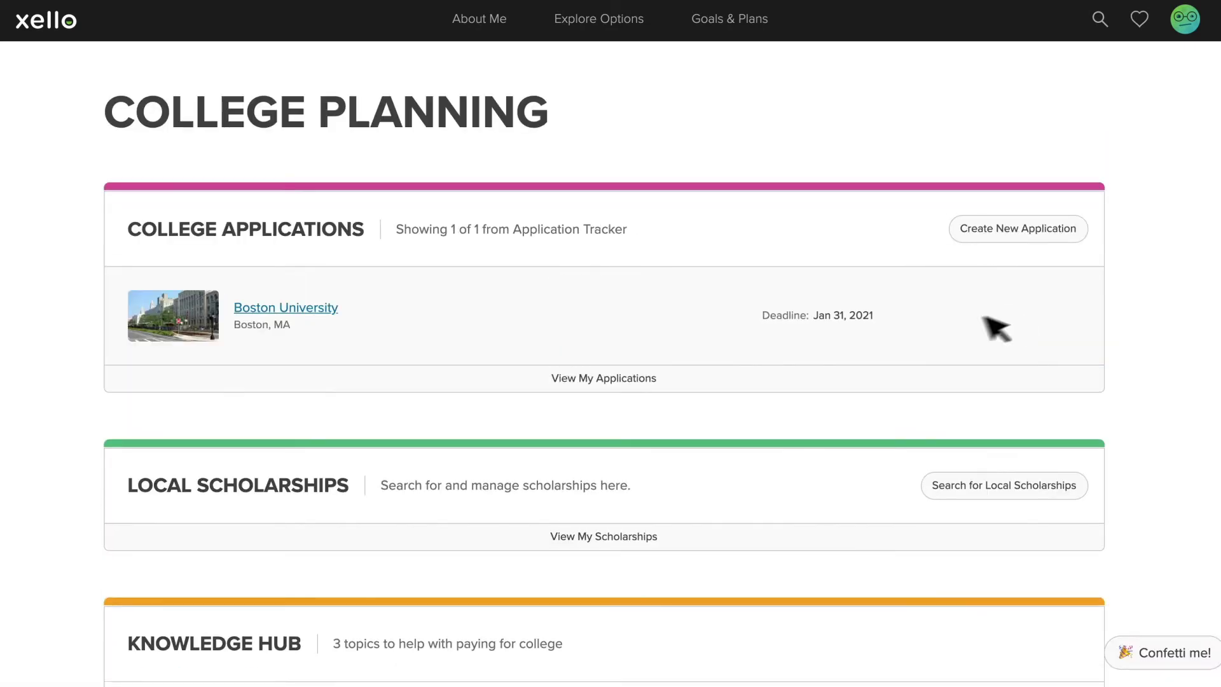
click(629, 385)
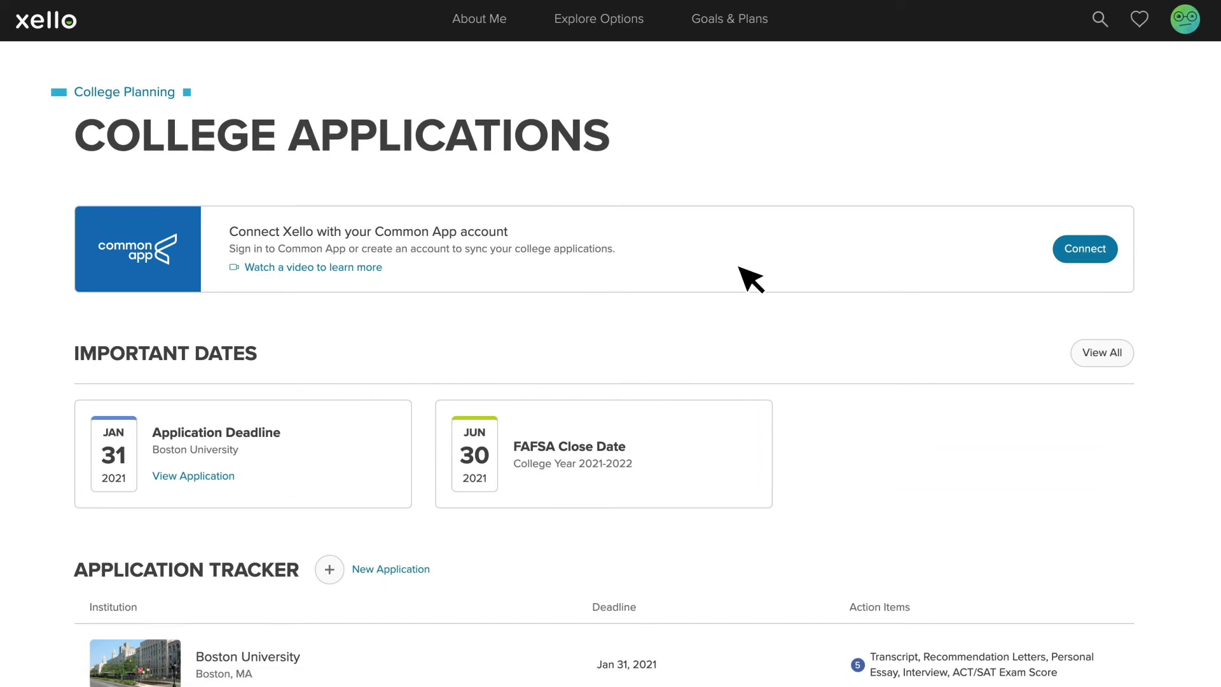
click(1088, 257)
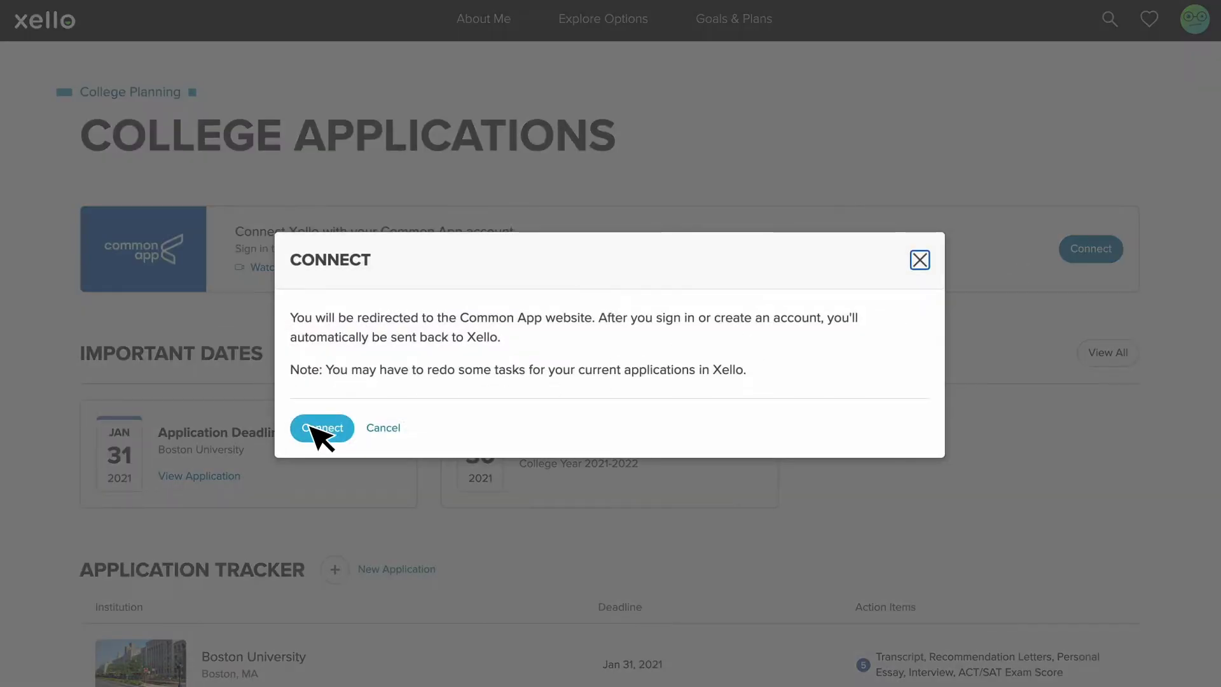
Step: Sign in to Common App, agree to data access, and authorize the Xello connection
click(315, 427)
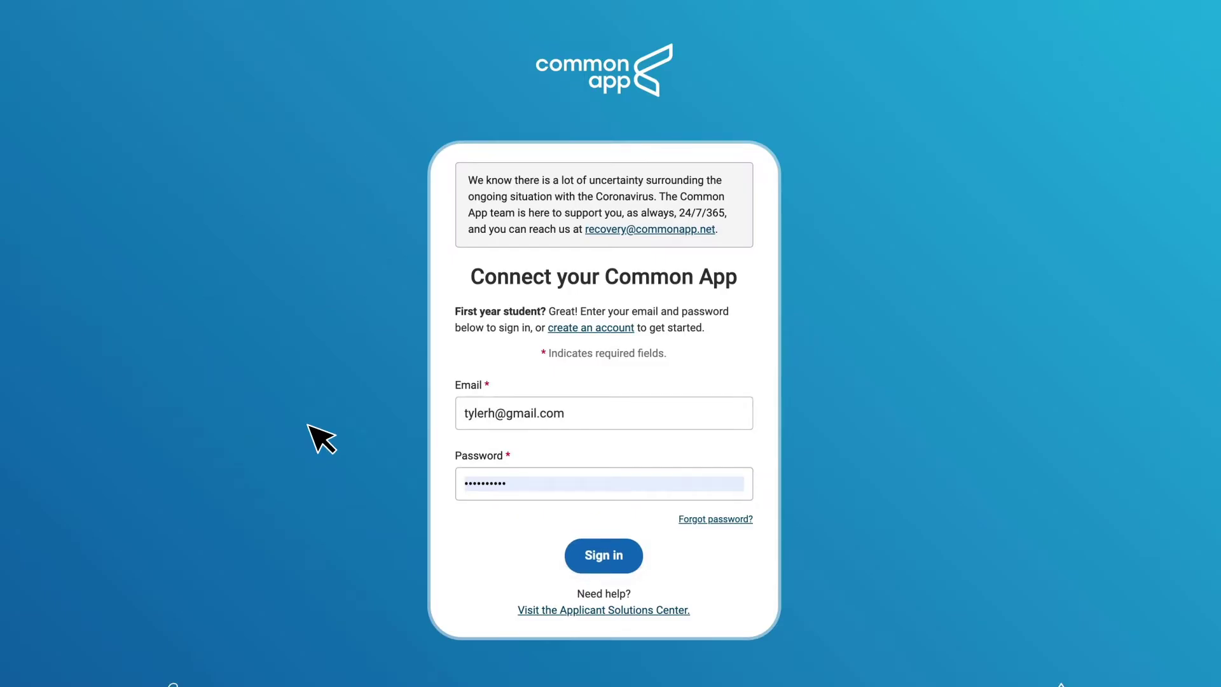
click(604, 557)
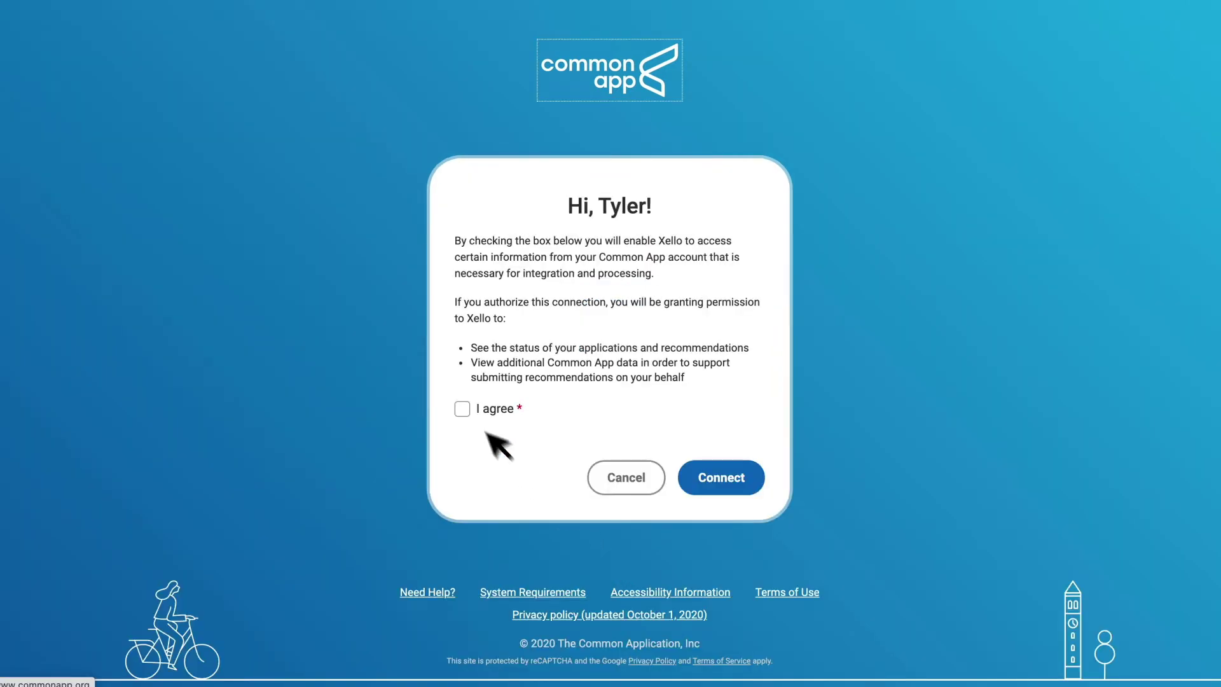
click(463, 410)
click(736, 482)
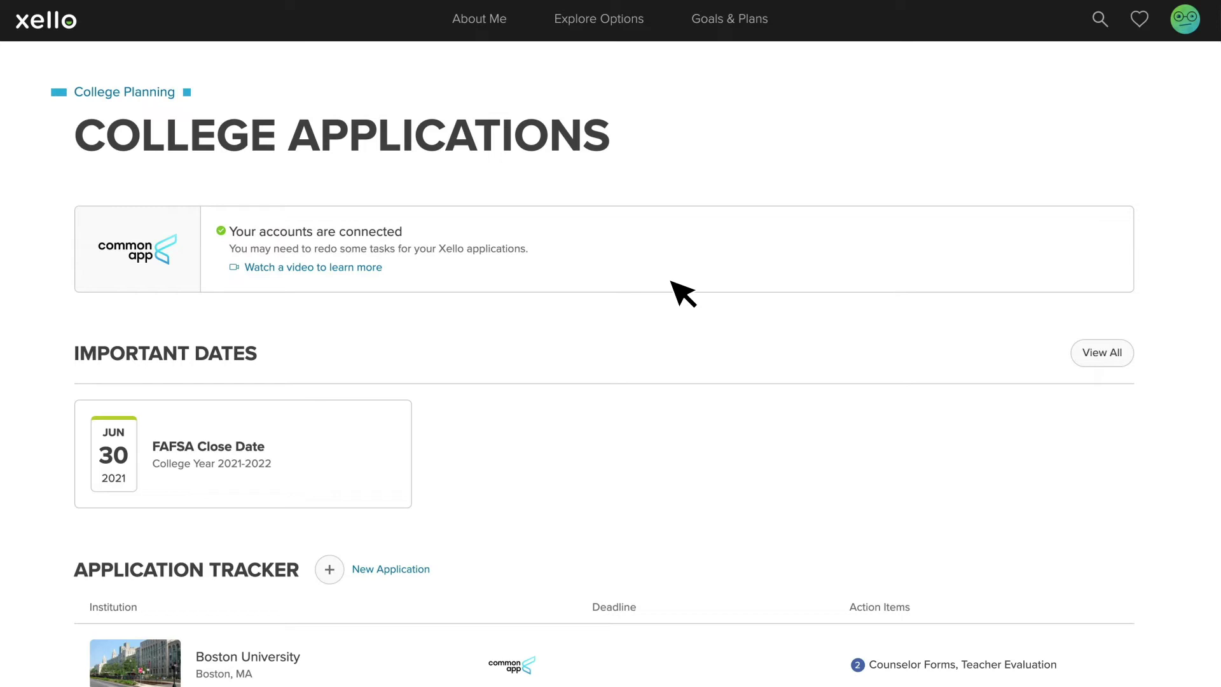
scroll(683, 294, down, 1)
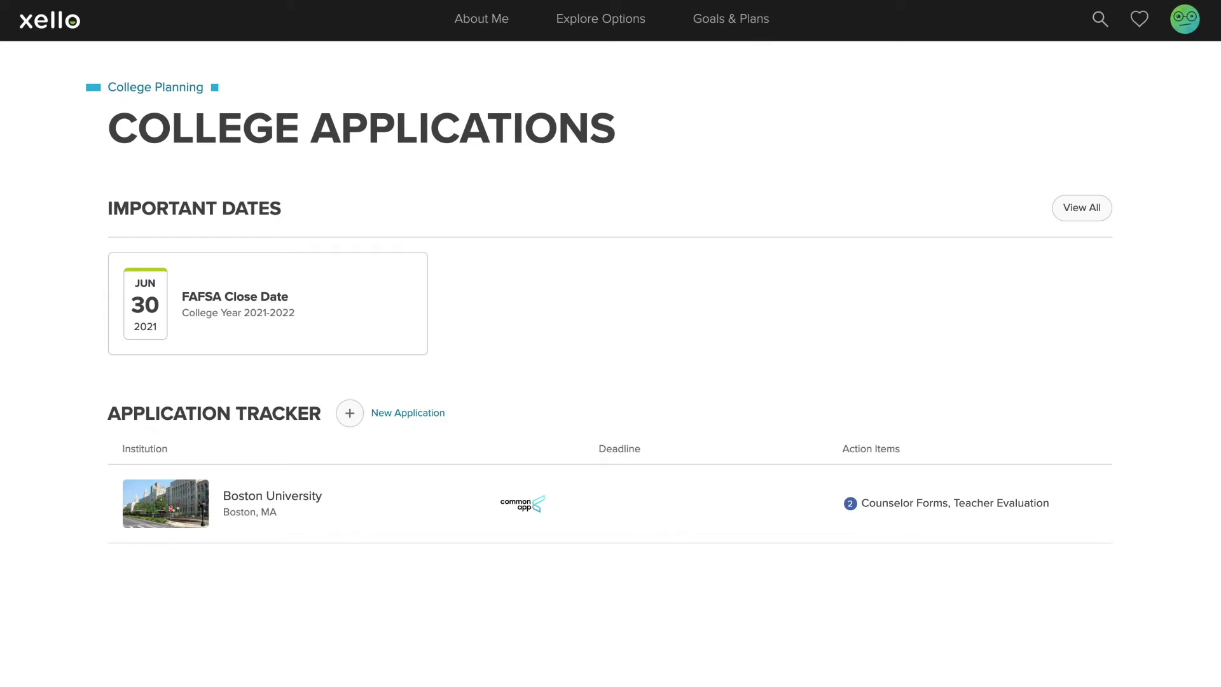
Step: Open the Boston University application checklist from the Application Tracker
click(528, 505)
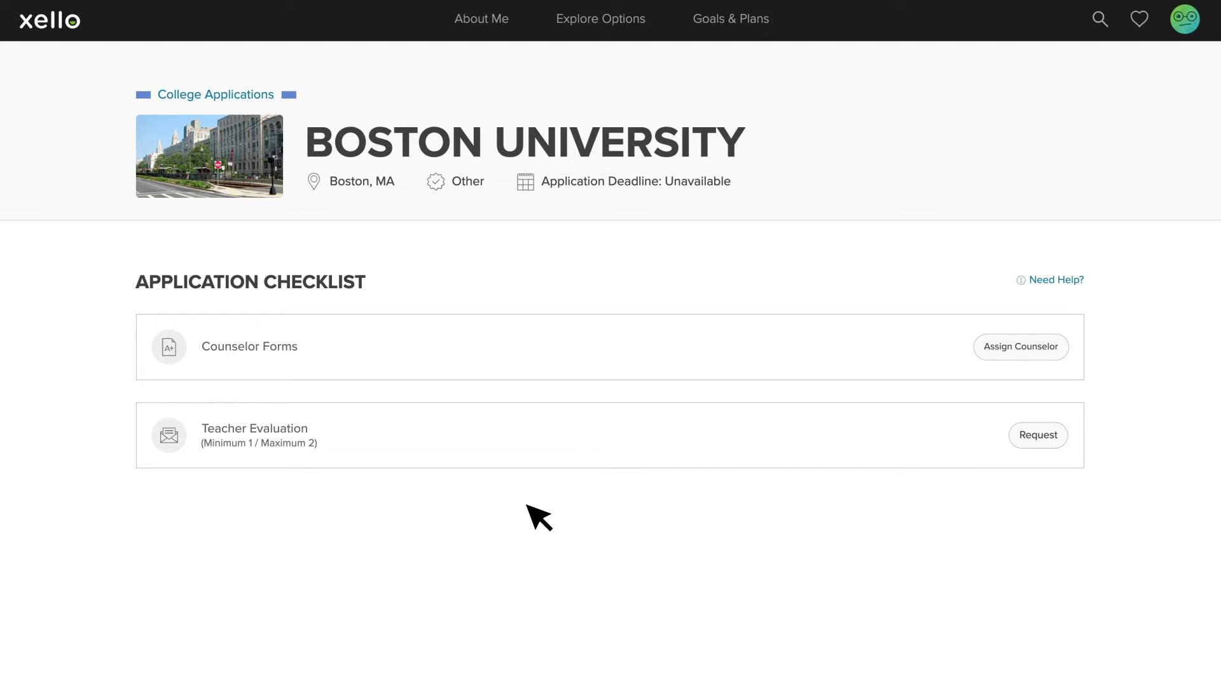
click(1020, 346)
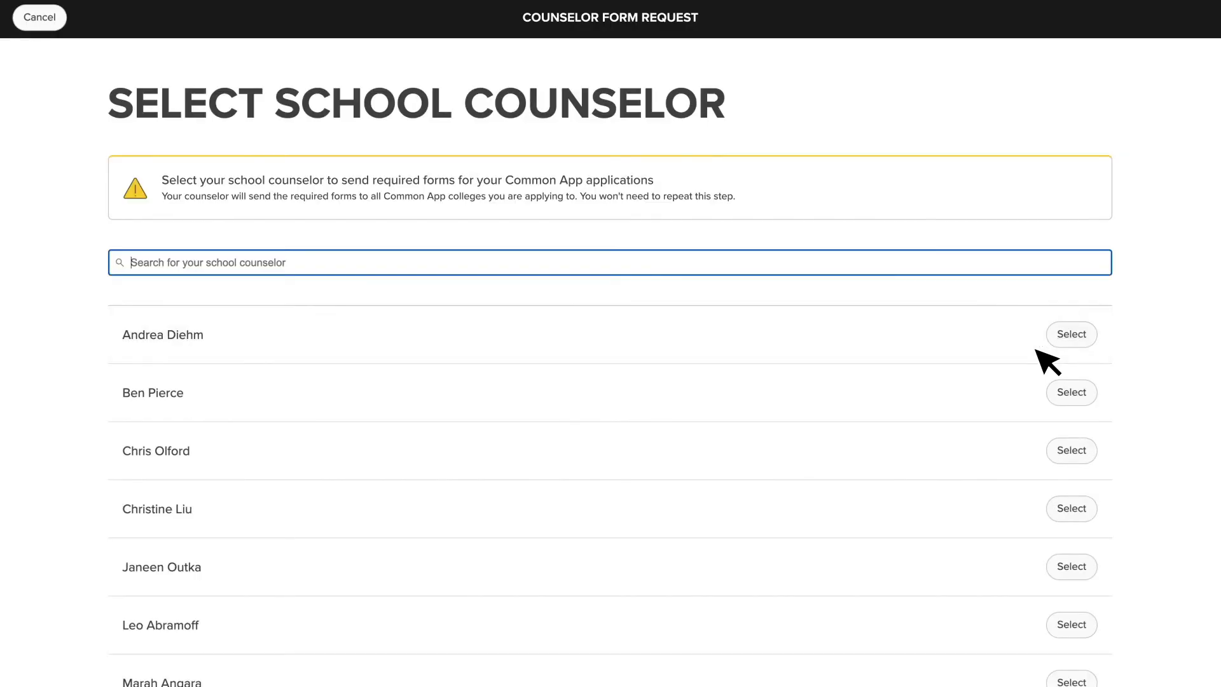
scroll(1039, 382, down, 2)
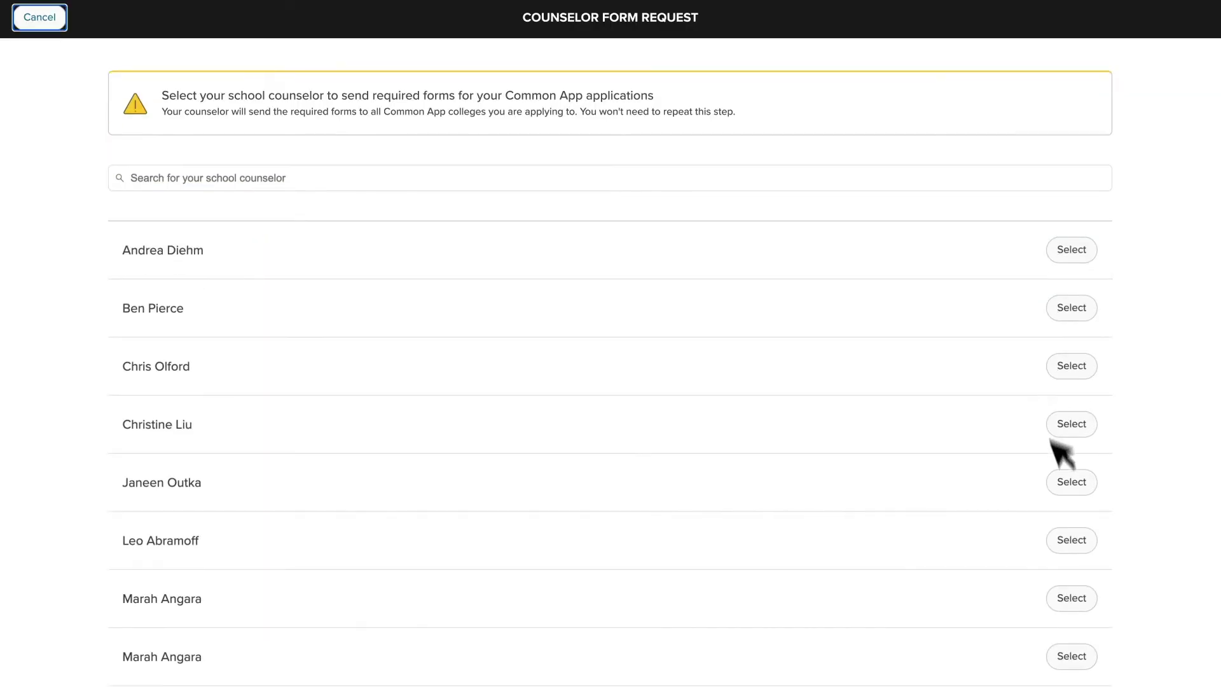
click(1076, 597)
click(1186, 662)
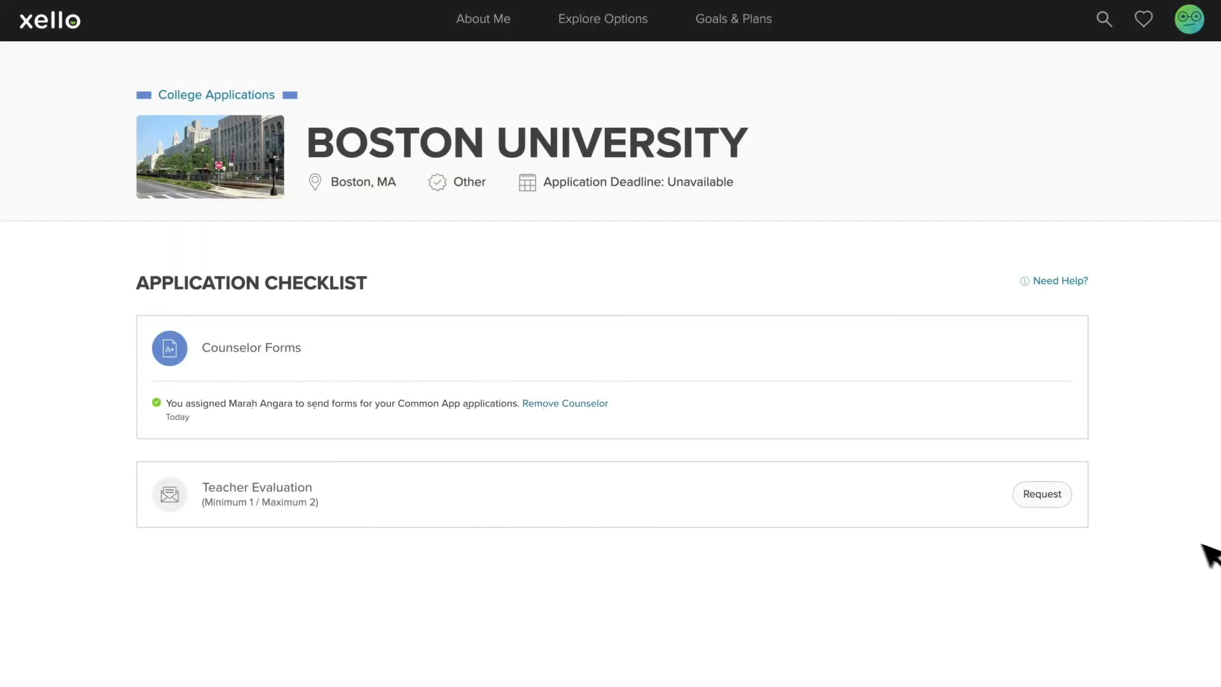
Step: Request a Teacher Evaluation for Boston University from the selected teacher and send it
click(1045, 497)
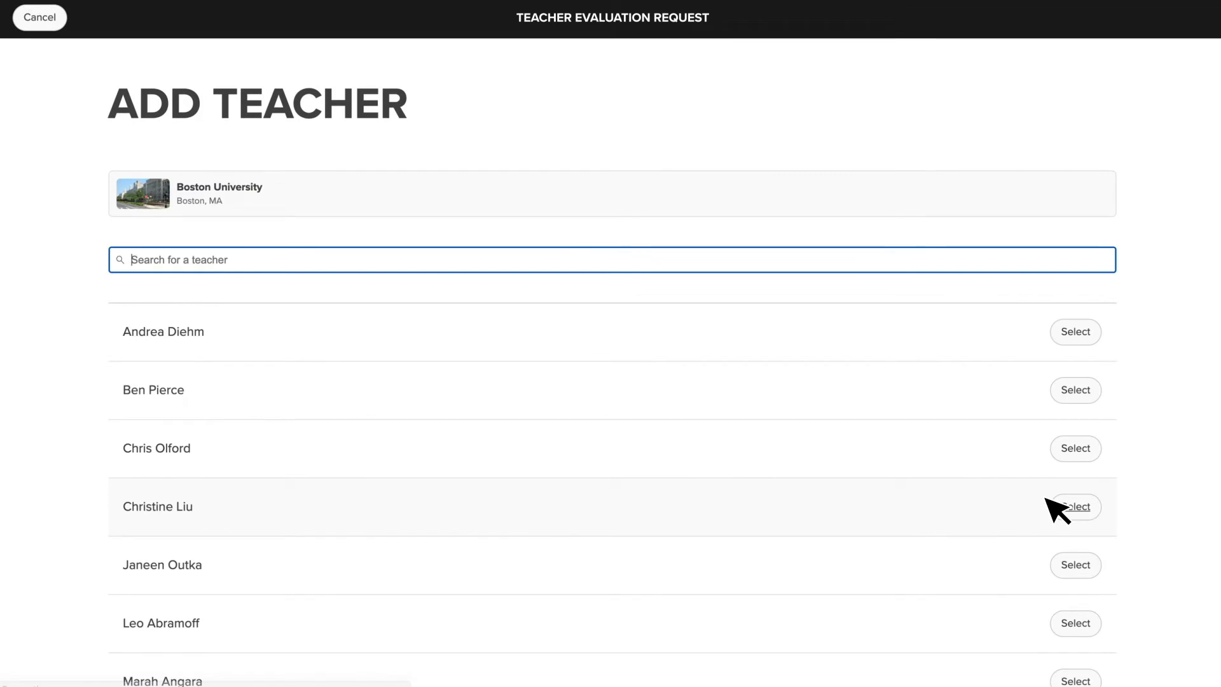
scroll(1057, 510, down, 1)
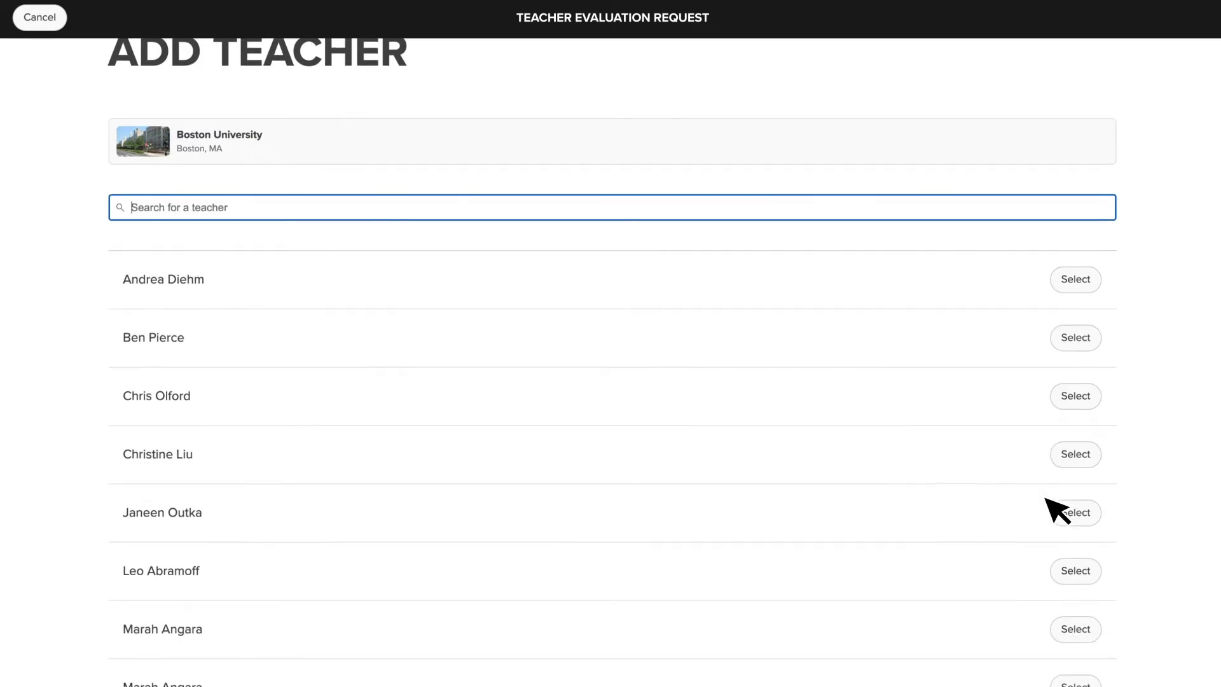
scroll(1068, 544, down, 2)
click(1097, 584)
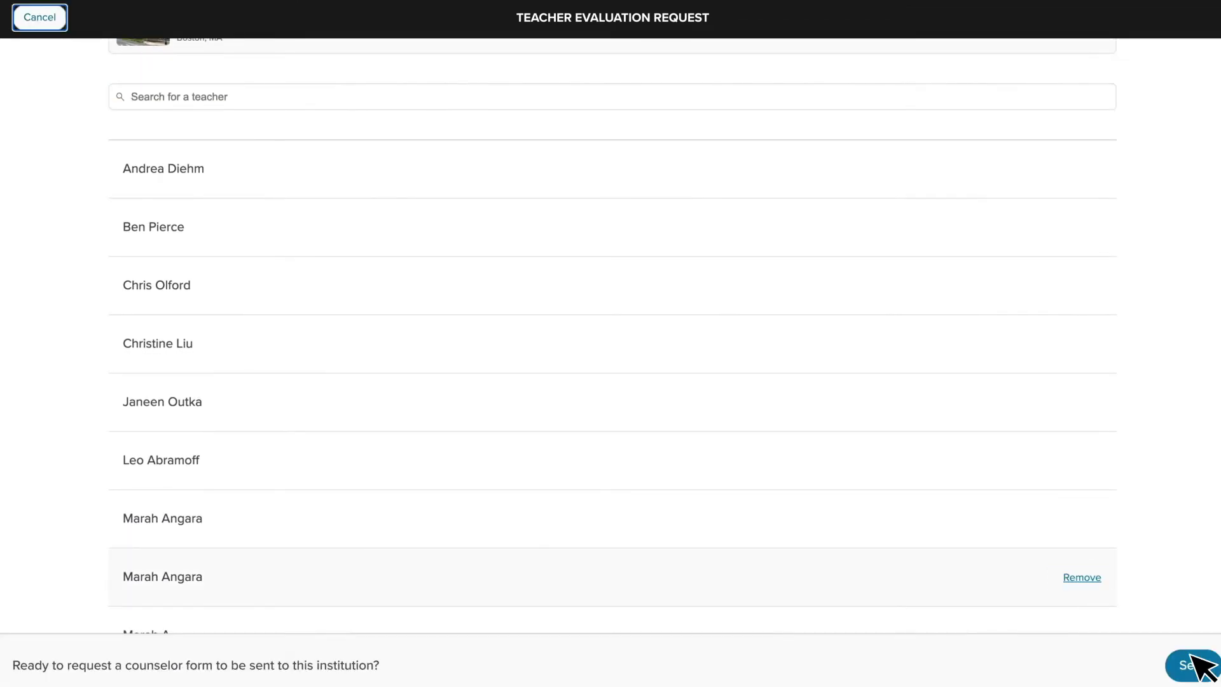
click(1192, 659)
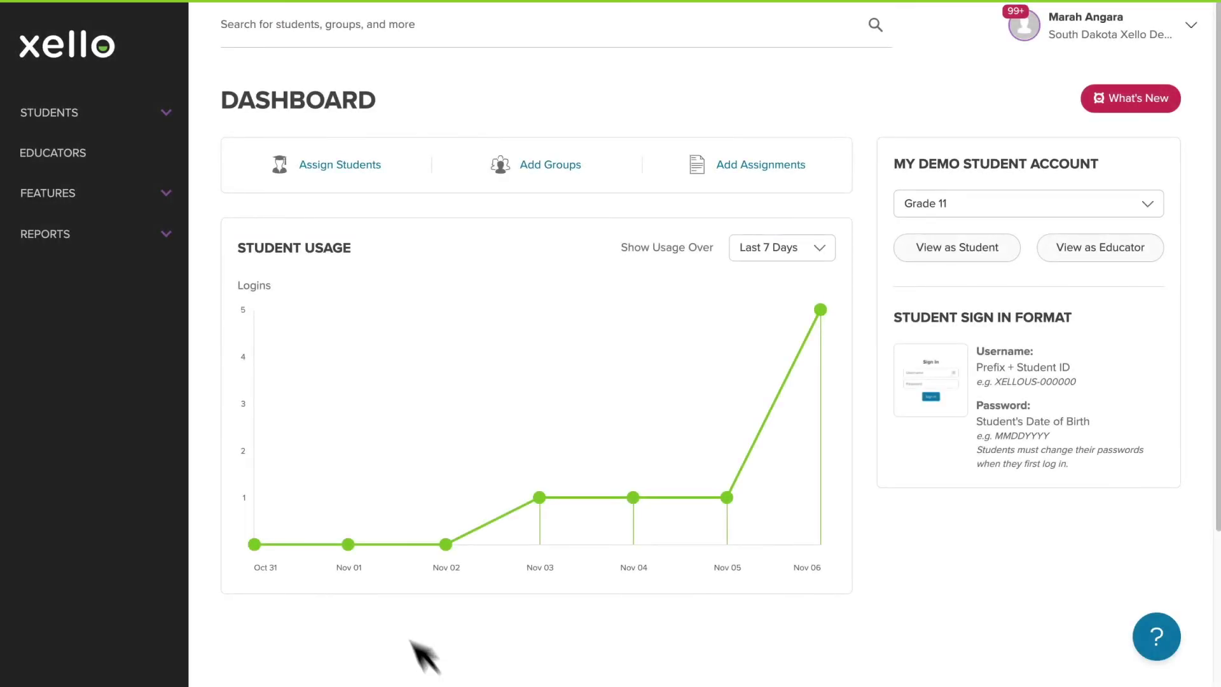
Step: Go to the educator College Planning Common App requests and start creating a profile
click(117, 195)
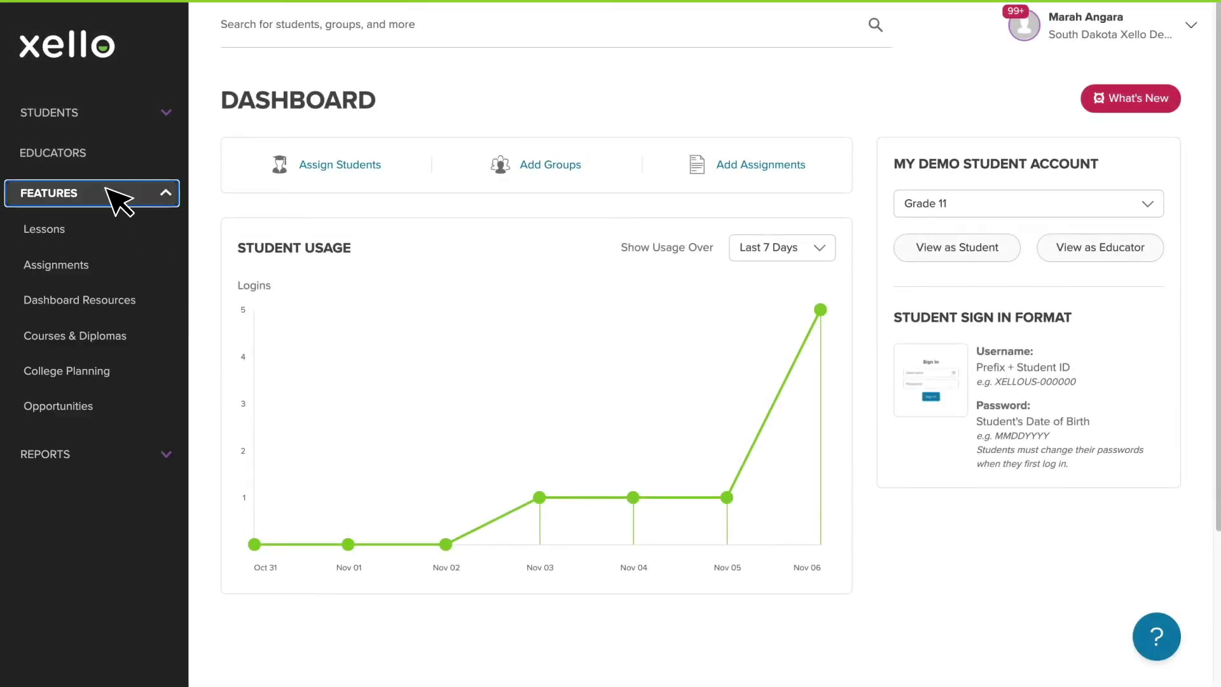
click(110, 374)
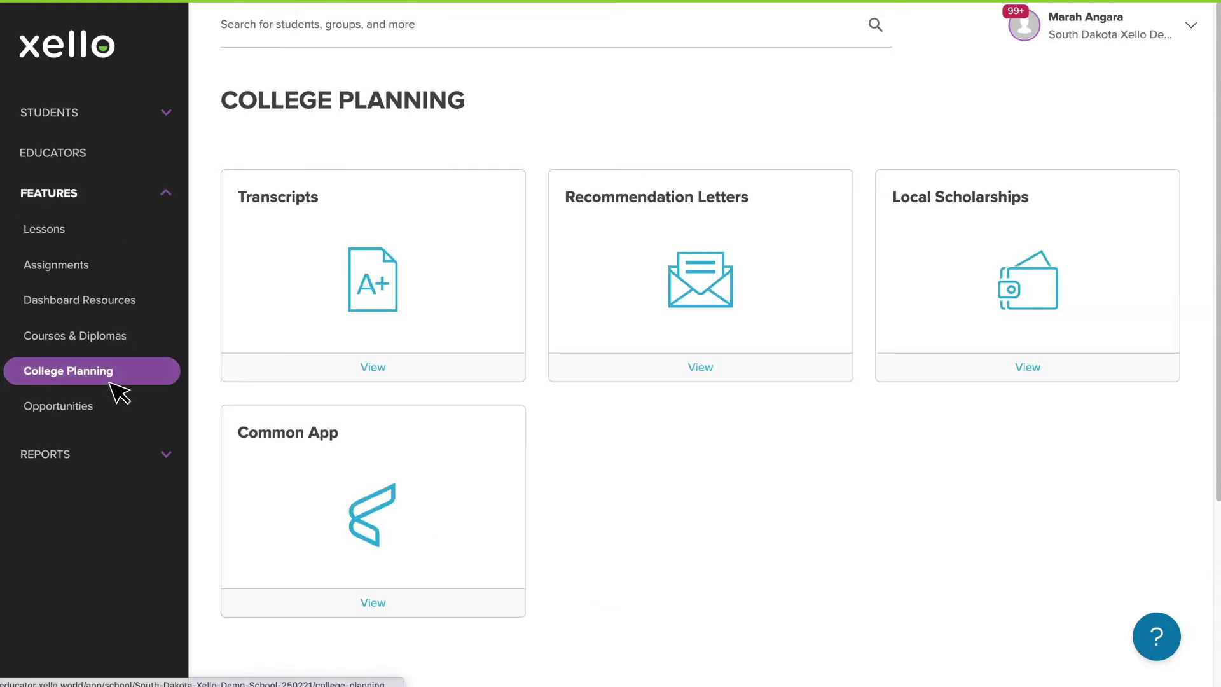
click(376, 496)
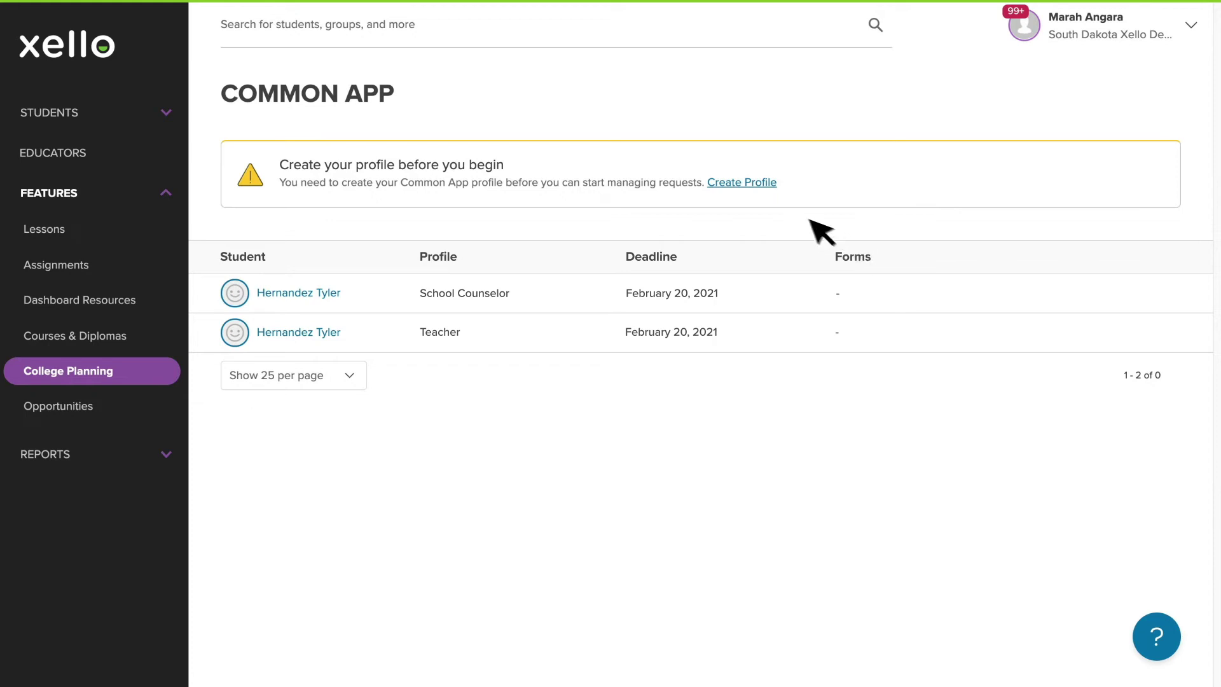
click(745, 184)
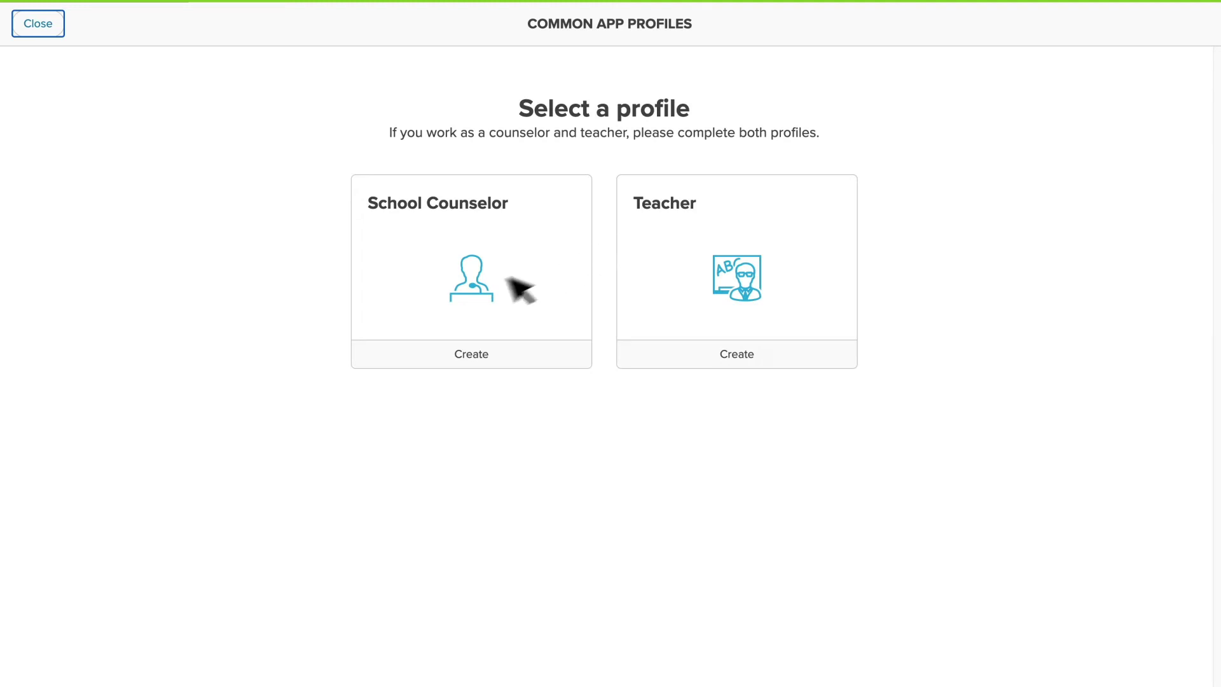
Step: Create the School Counselor profile, then the Teacher profile, returning to the Common App list
click(474, 305)
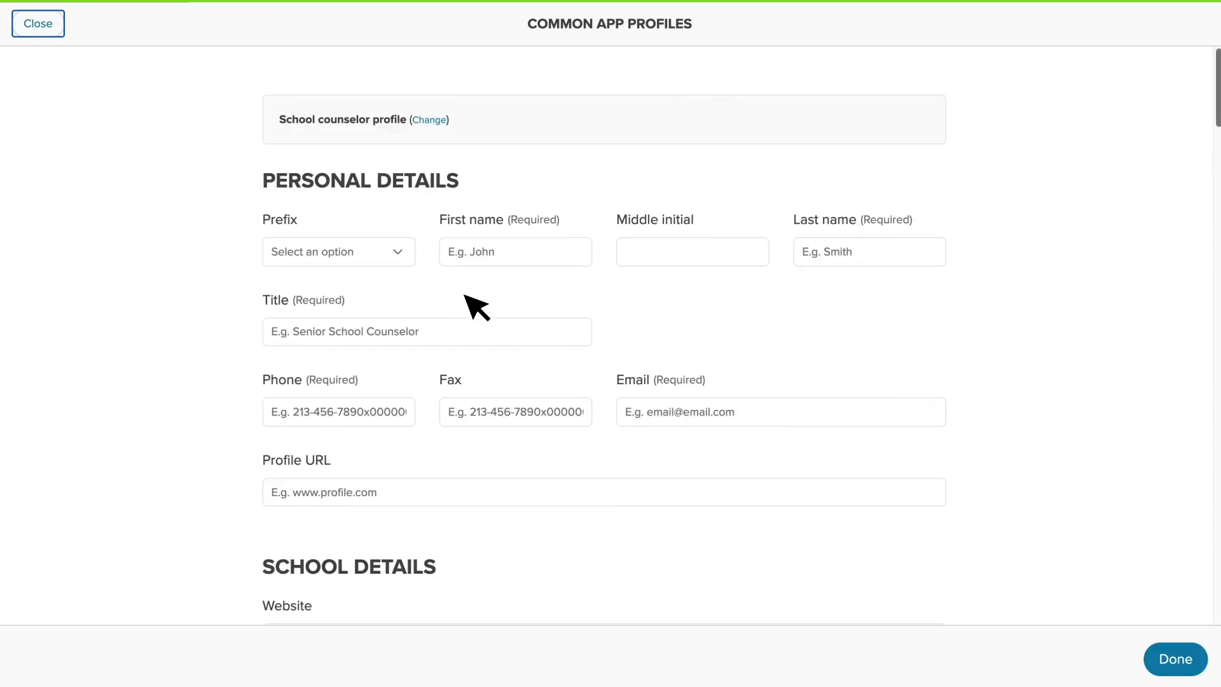
scroll(474, 305, down, 2)
scroll(474, 305, down, 3)
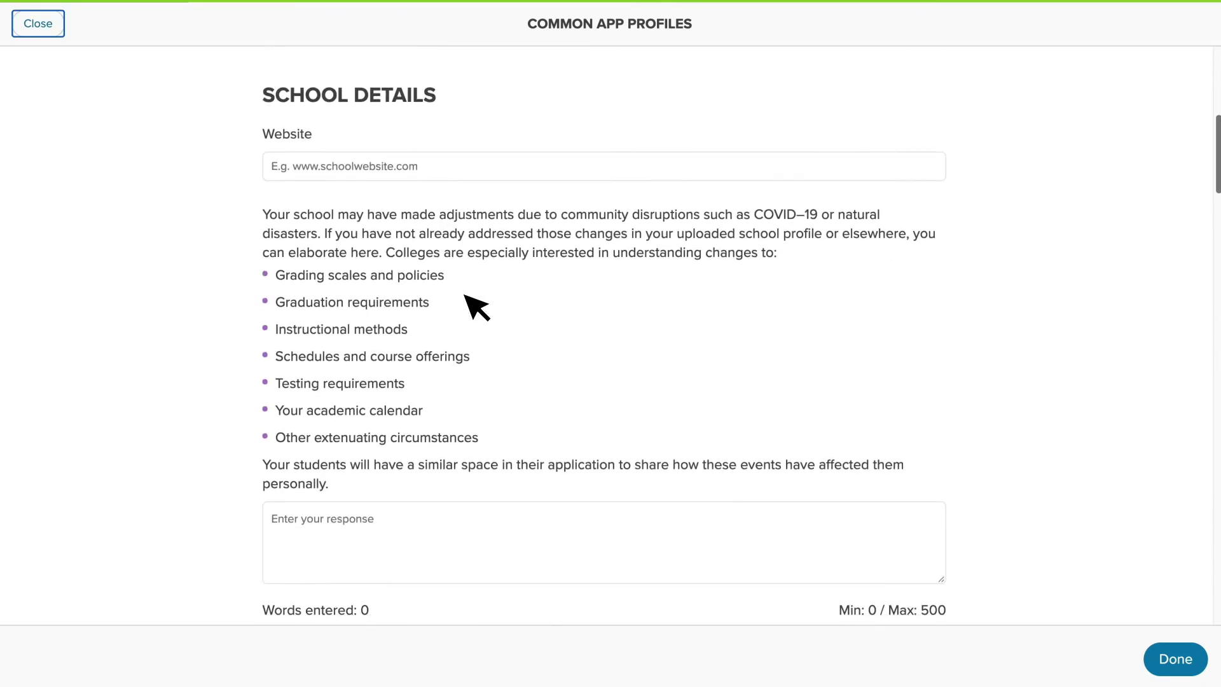
scroll(474, 305, down, 1)
scroll(473, 305, down, 1)
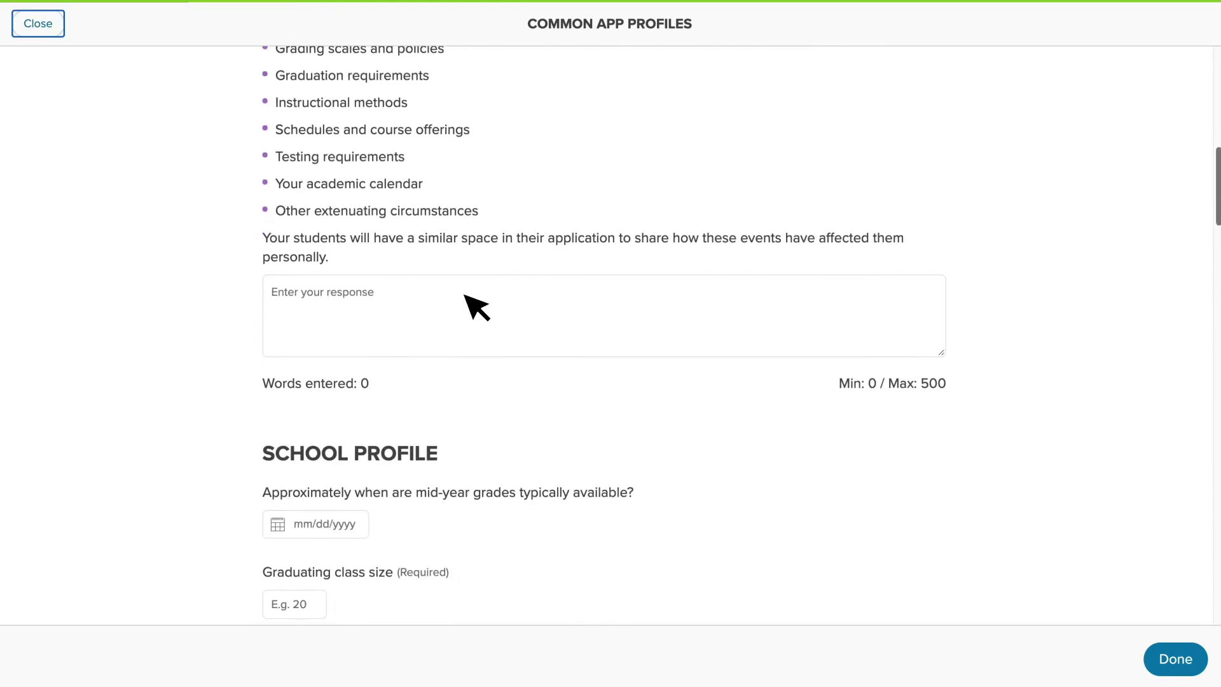
scroll(474, 305, down, 1)
scroll(474, 306, down, 1)
scroll(474, 305, down, 1)
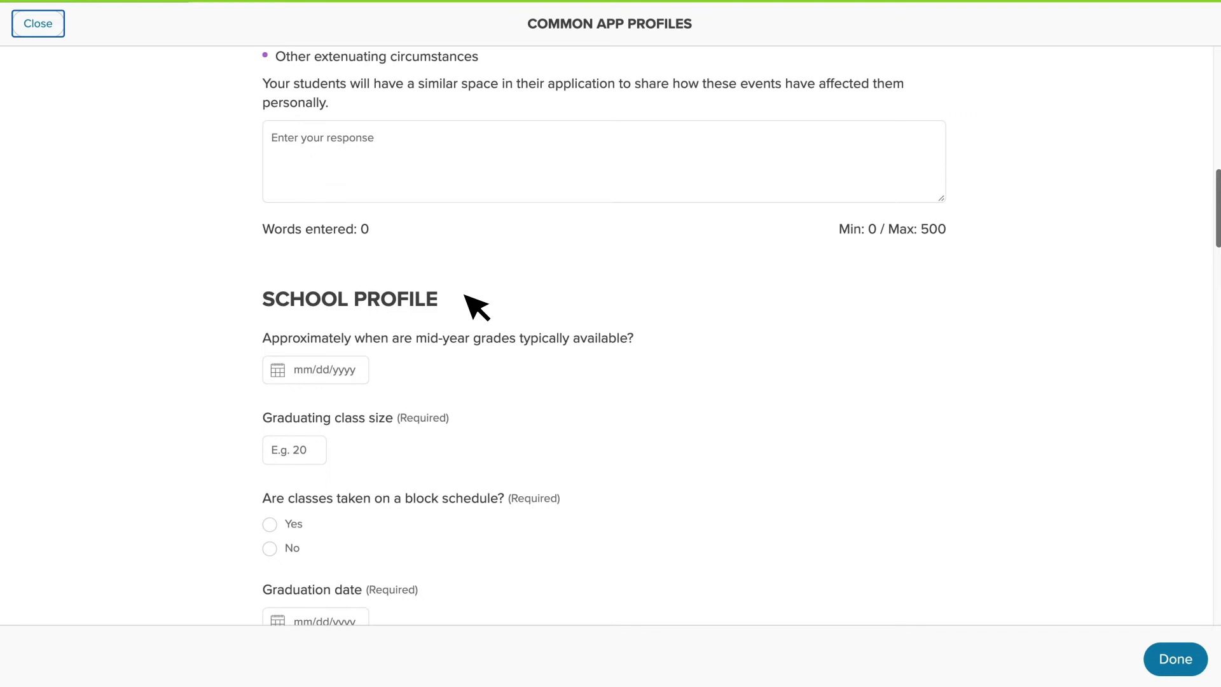
scroll(474, 306, down, 1)
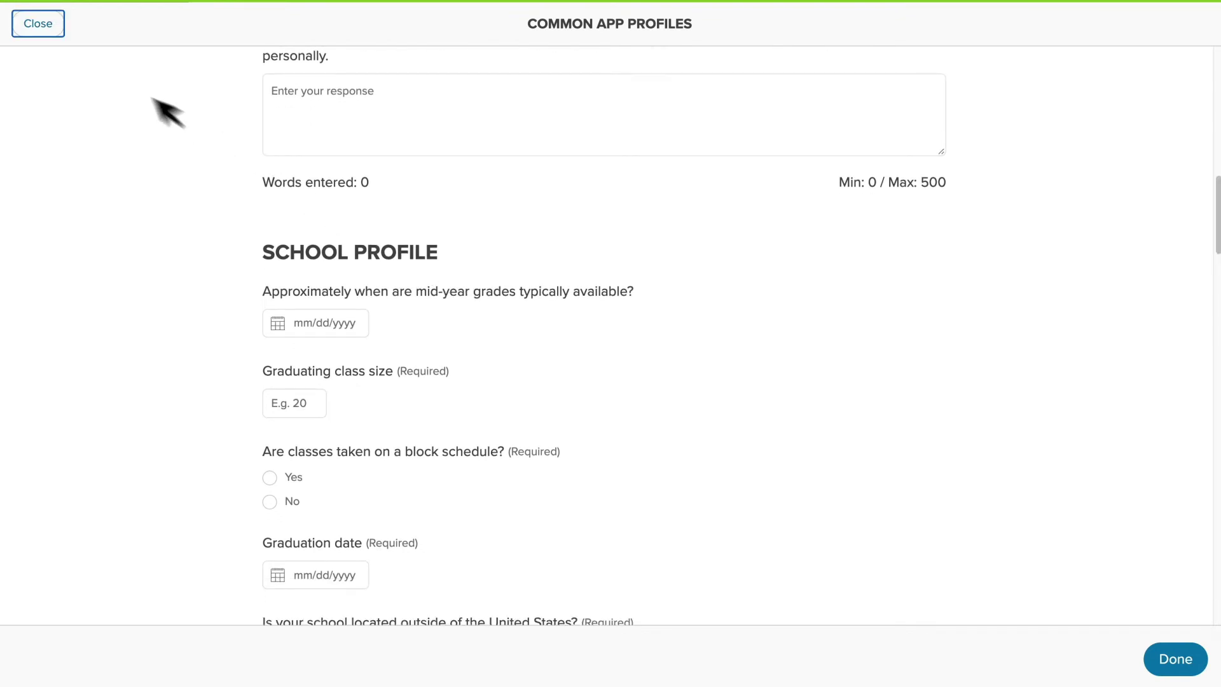
click(38, 24)
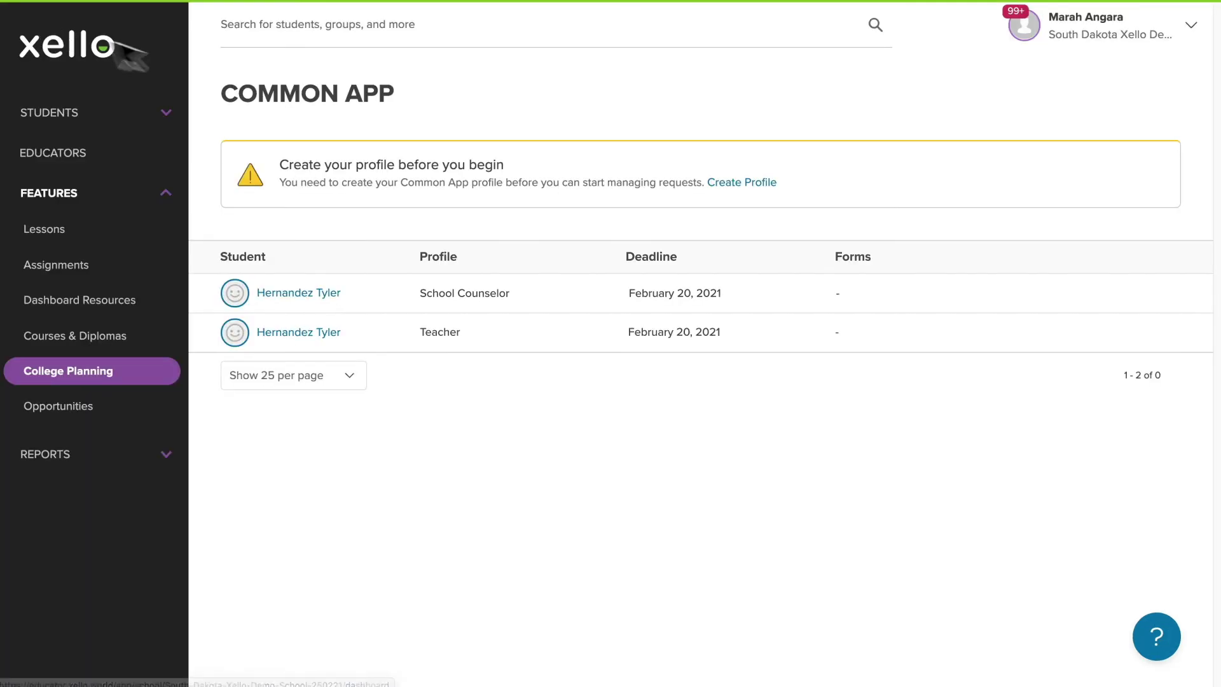
click(747, 189)
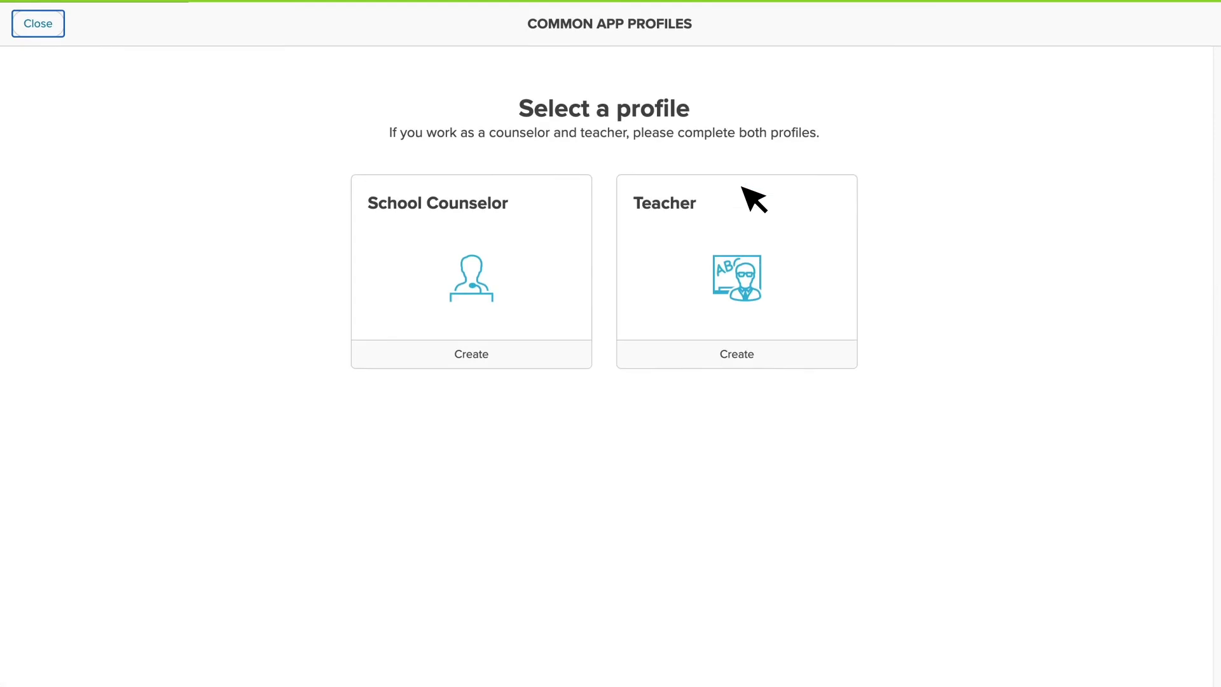
click(744, 277)
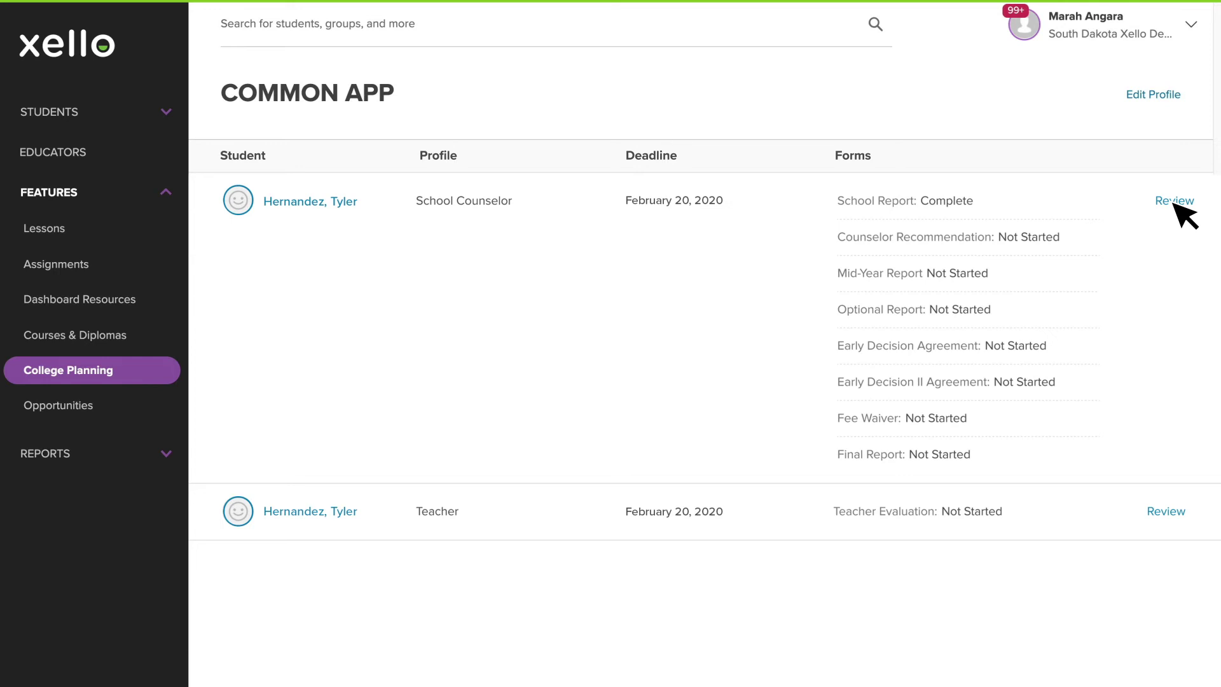
click(1174, 201)
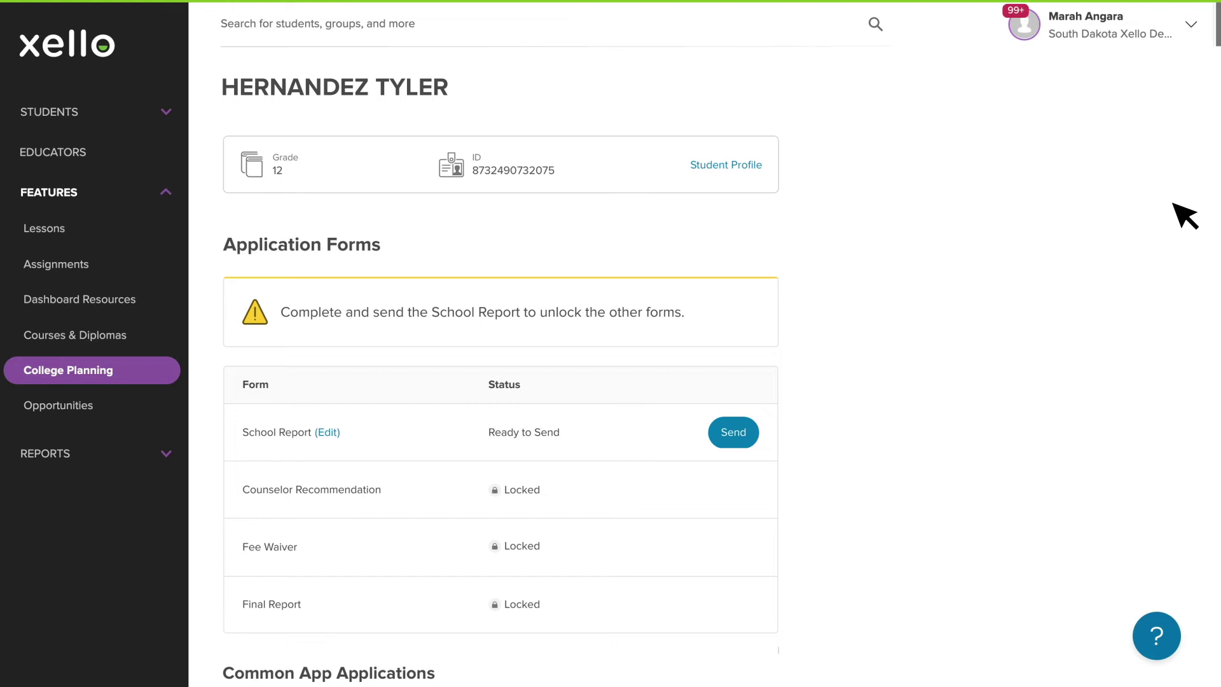
scroll(1186, 215, down, 1)
scroll(1184, 216, down, 1)
scroll(1185, 217, down, 1)
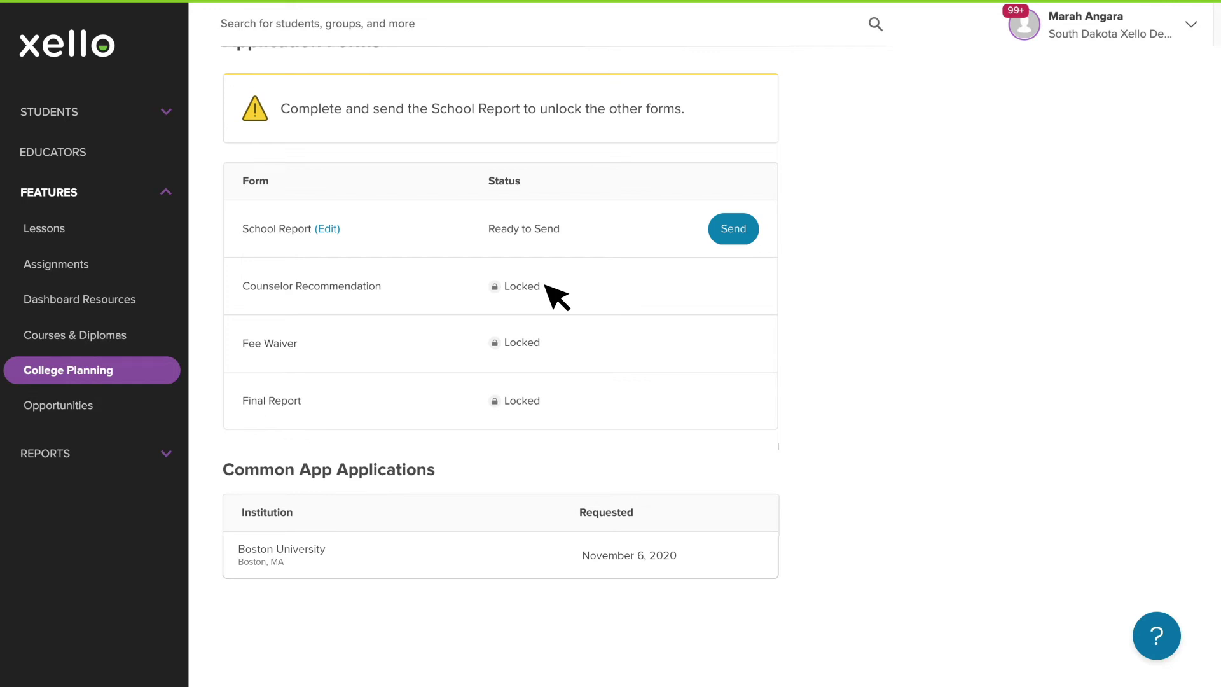
click(328, 229)
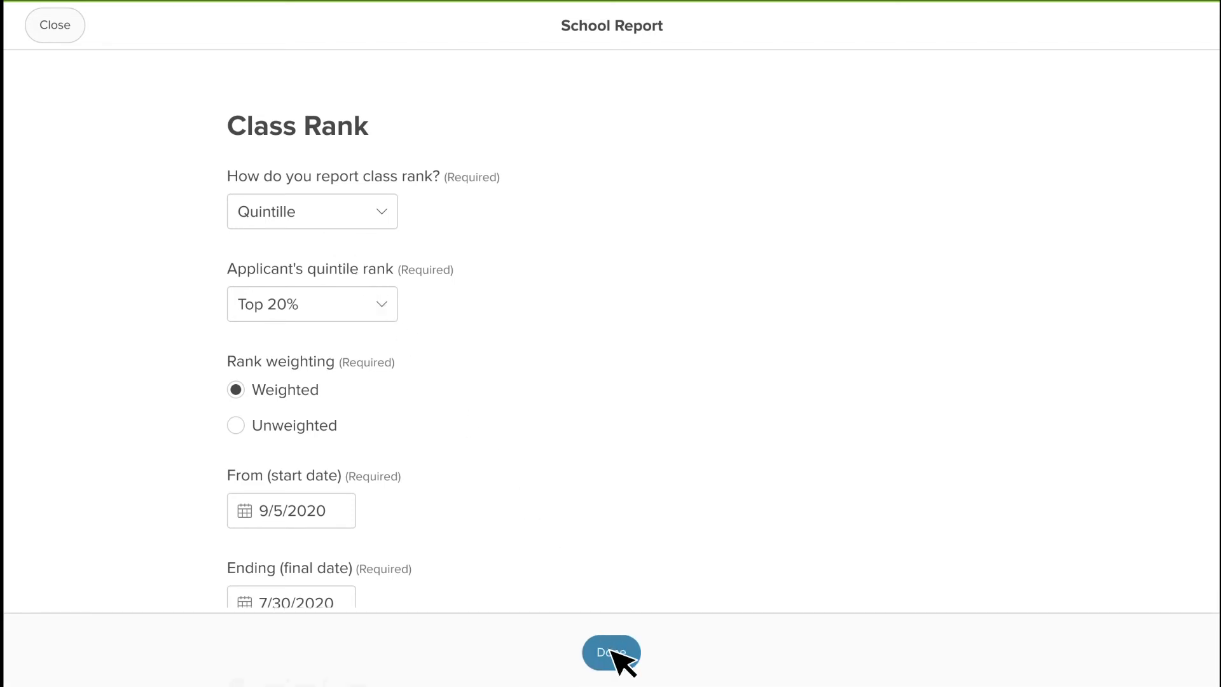
click(611, 653)
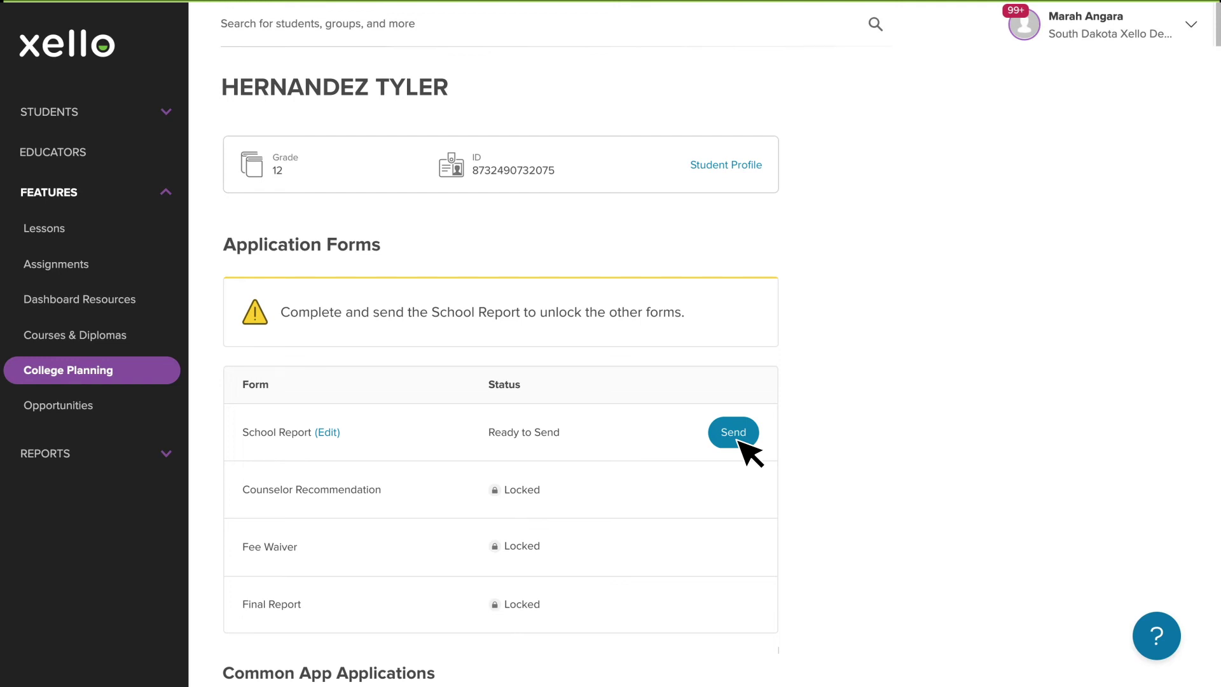
click(739, 439)
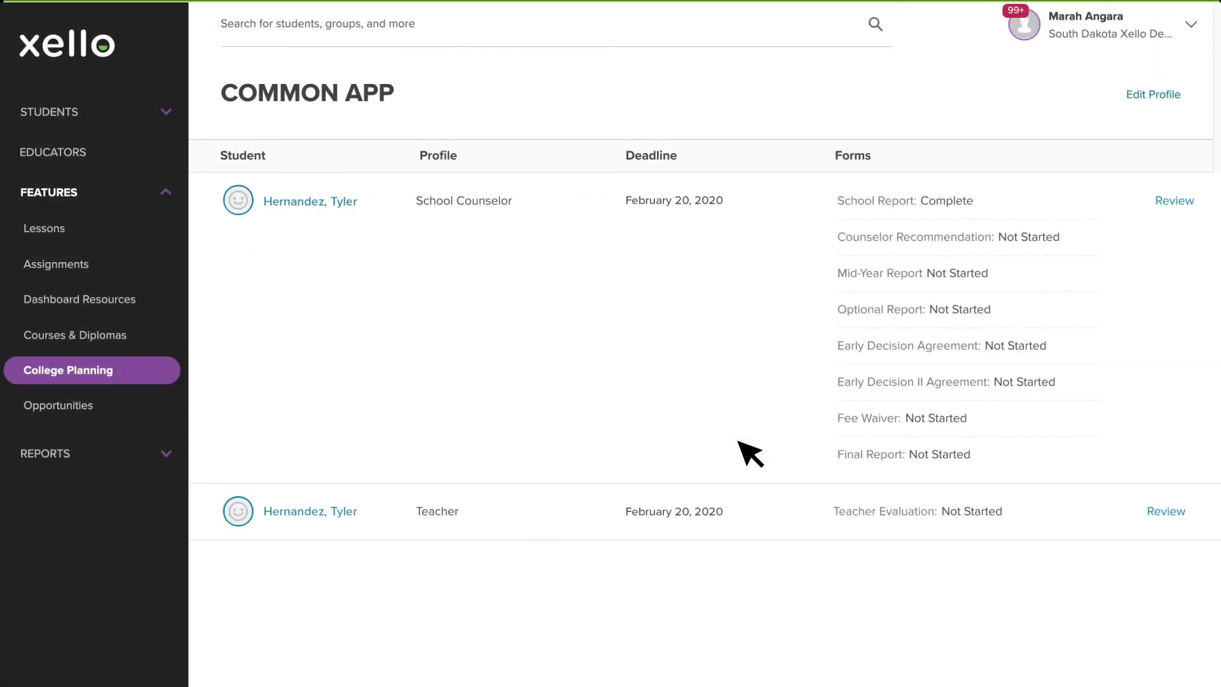
click(1166, 512)
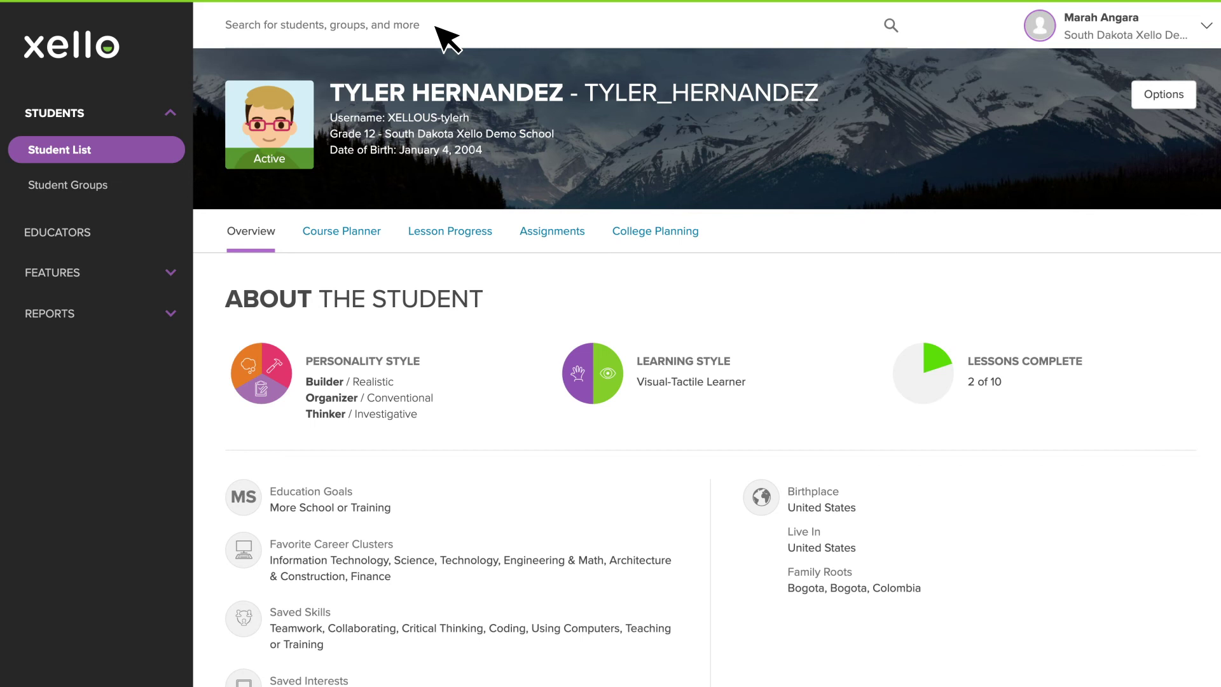
Step: View Tyler's College Planning applications with the counselor and teacher form dates
click(674, 248)
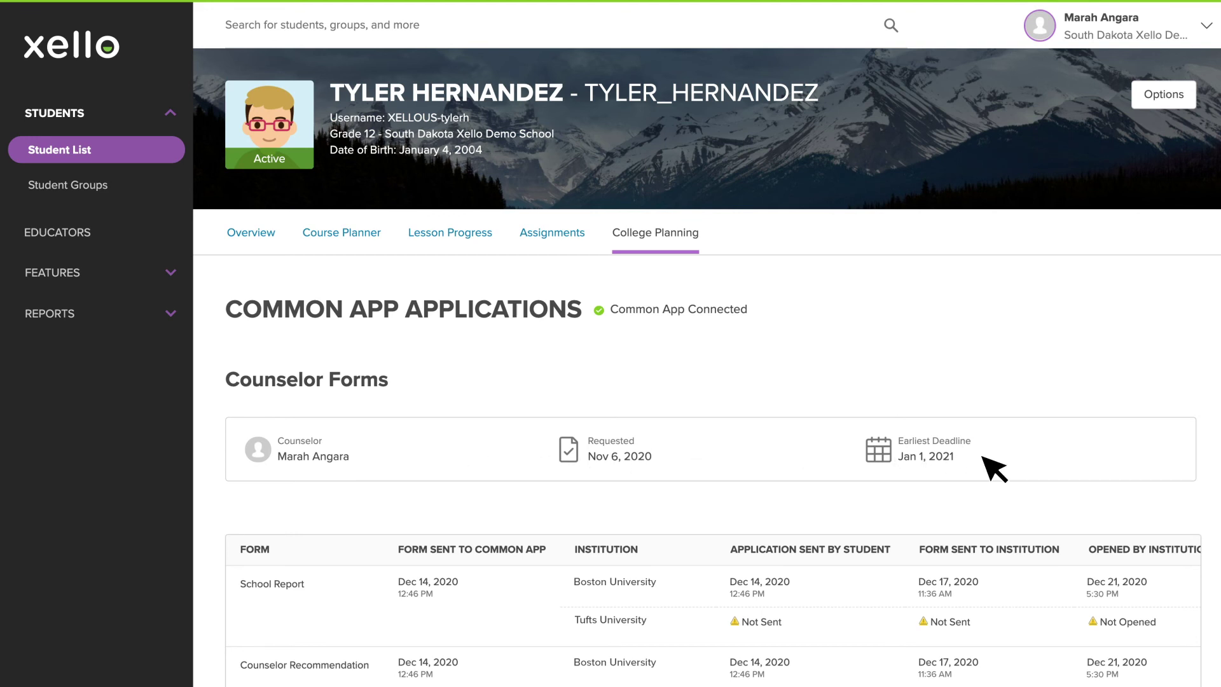
scroll(993, 468, down, 3)
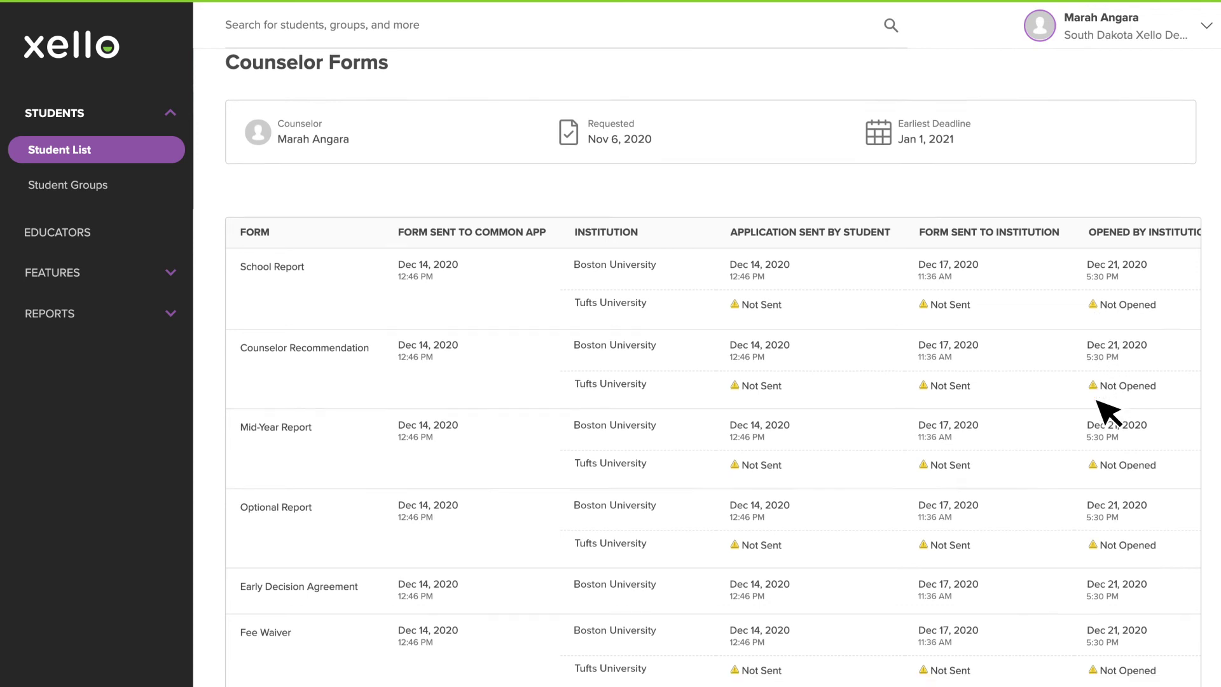
scroll(1106, 410, down, 2)
scroll(1107, 410, down, 3)
scroll(1106, 410, down, 2)
scroll(1107, 410, down, 1)
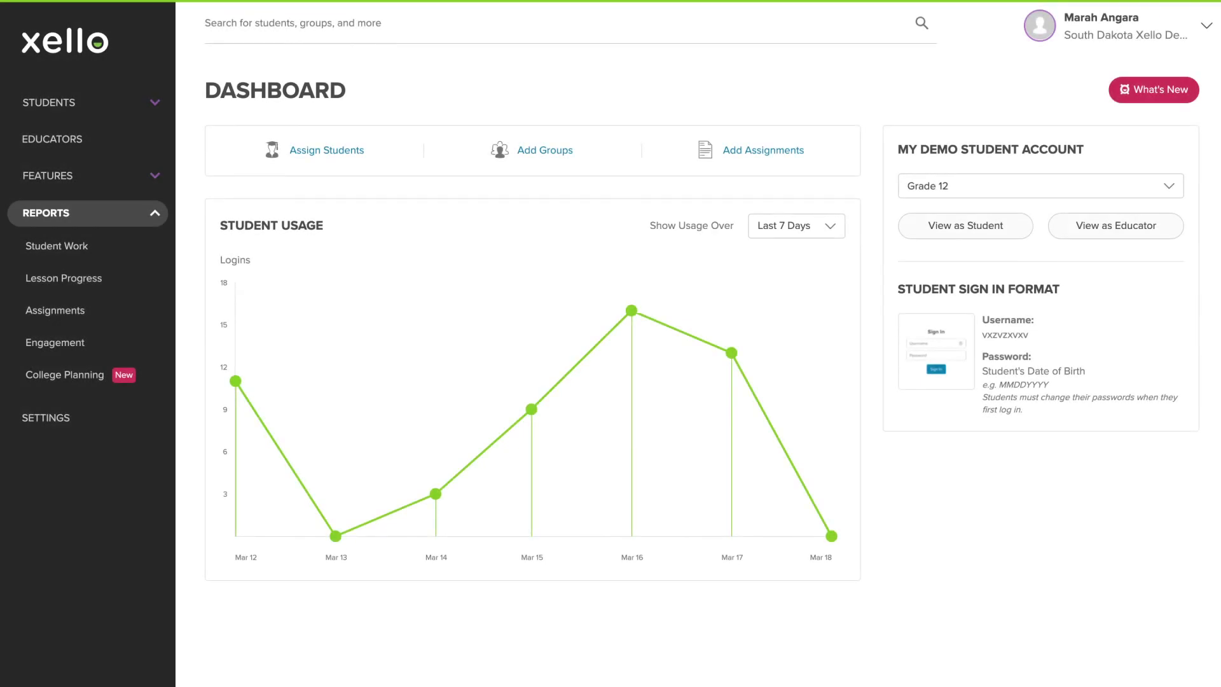
Step: Open the Common App Counselor Forms report and look at its filter and message options
click(80, 374)
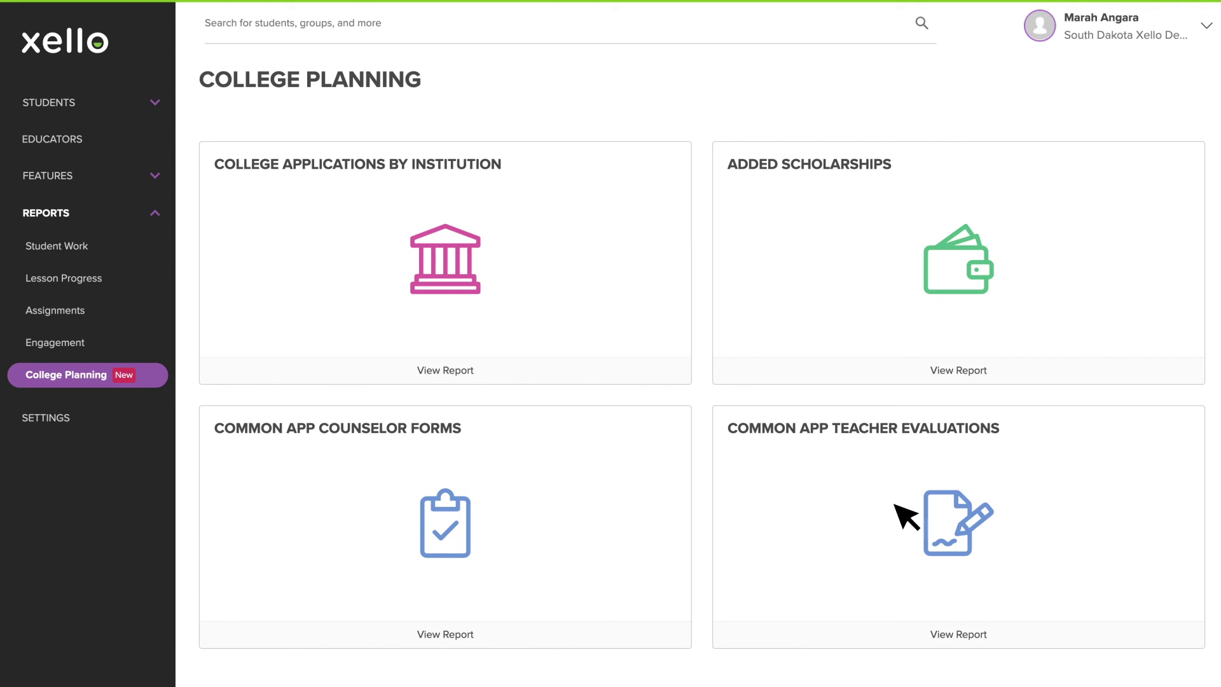
click(450, 633)
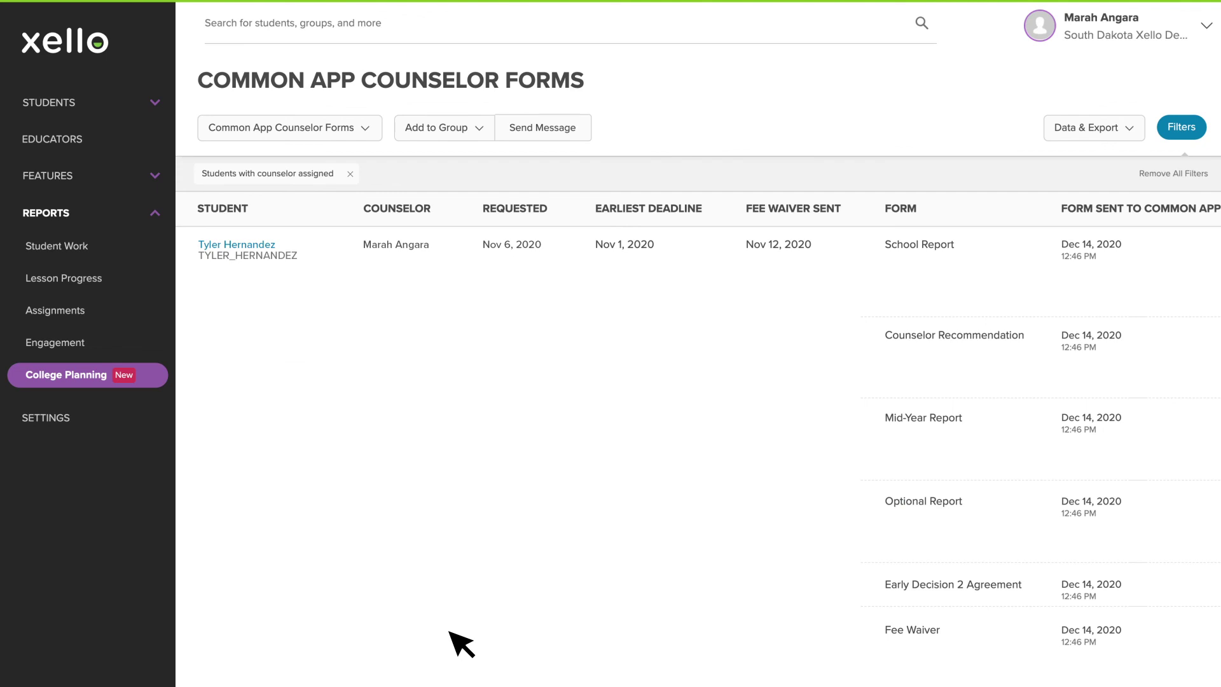
scroll(763, 401, right, 2)
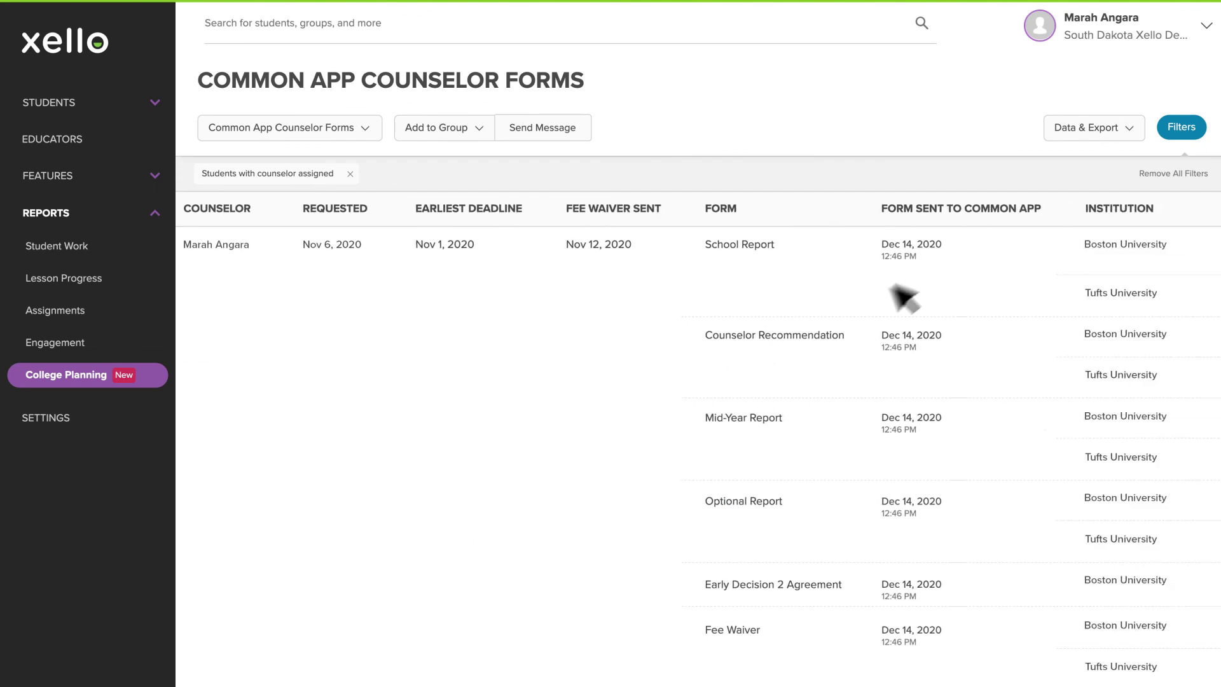
scroll(945, 268, right, 4)
scroll(983, 237, right, 2)
scroll(983, 237, right, 1)
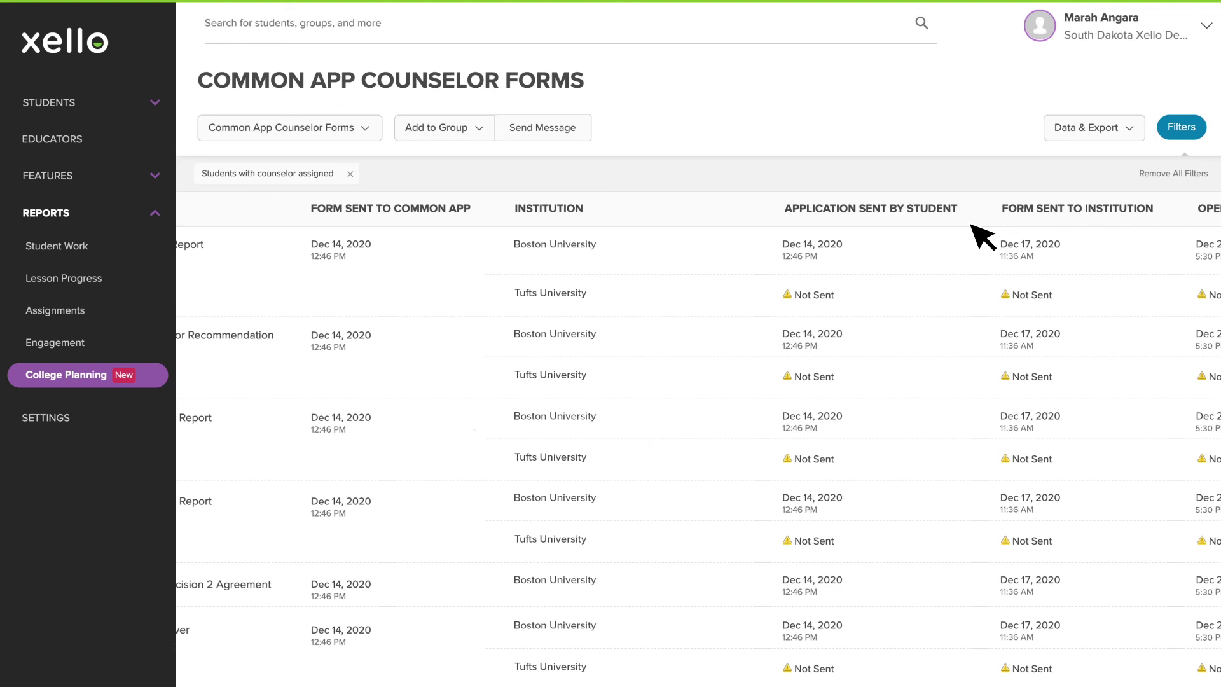
click(1183, 131)
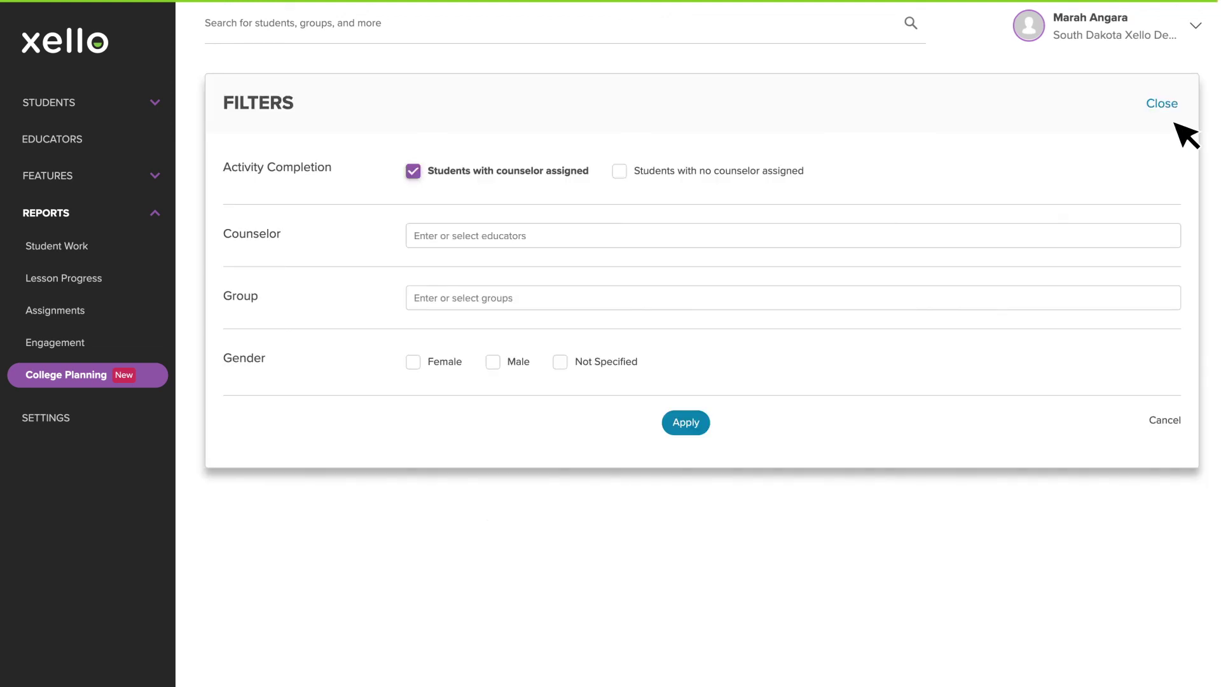
click(1162, 101)
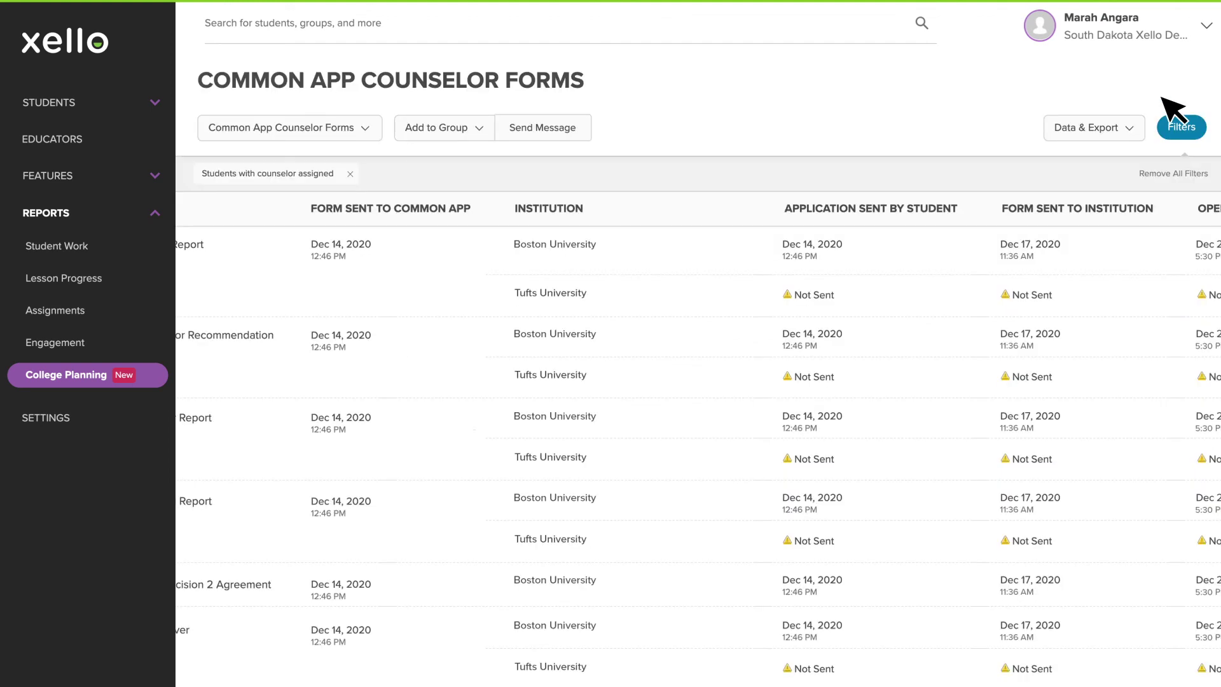
click(553, 137)
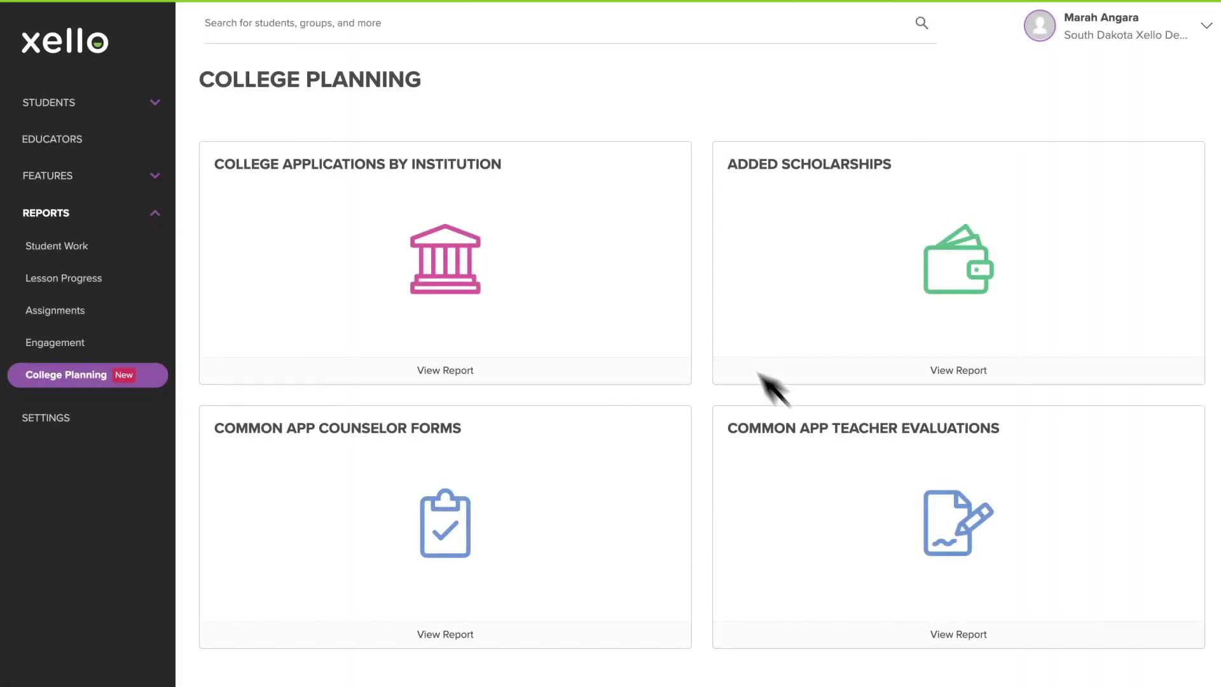
Step: Switch to the Teacher Evaluations report listing students' teacher form statuses
click(983, 633)
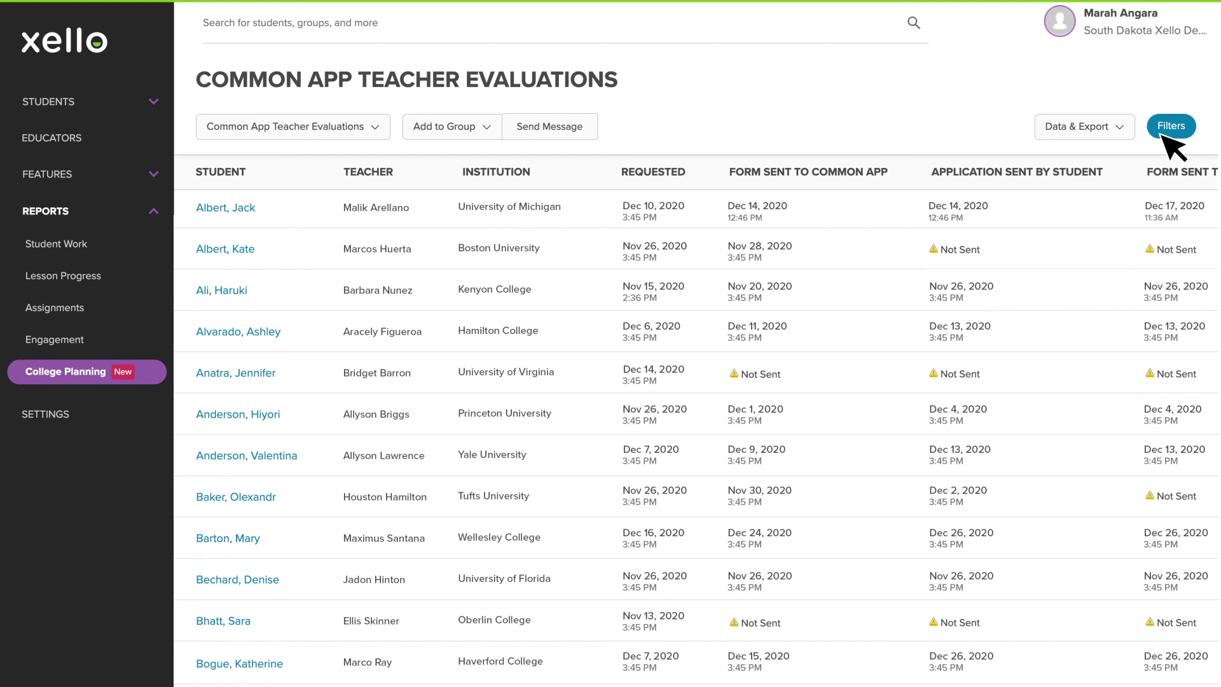
Step: Show the Data & Export menu with Excel and CSV download options
click(1087, 134)
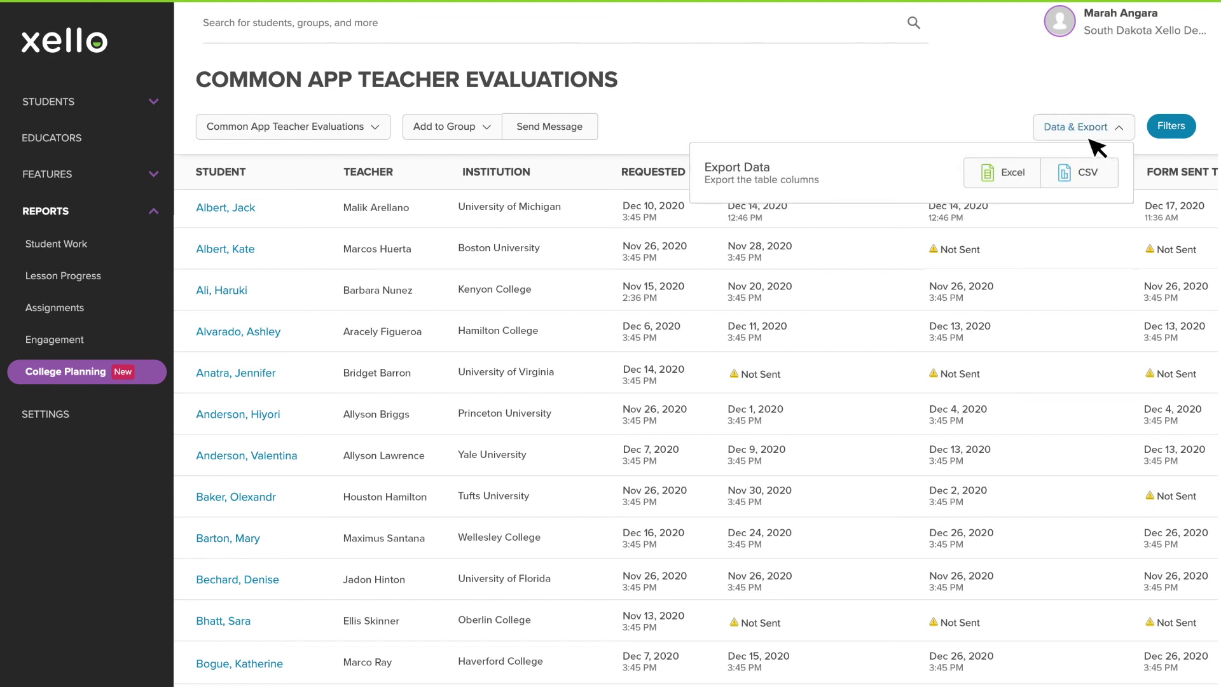